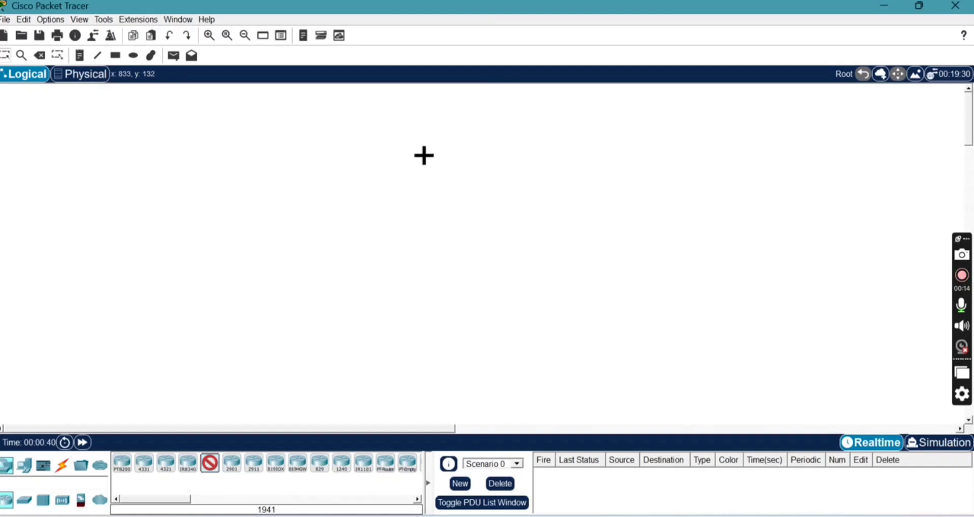
# Step: Place a 1941 router in the middle of the workspace and a Server-PT directly above it
pyautogui.click(422, 155)
pyautogui.moveTo(419, 163); pyautogui.dragTo(412, 221)
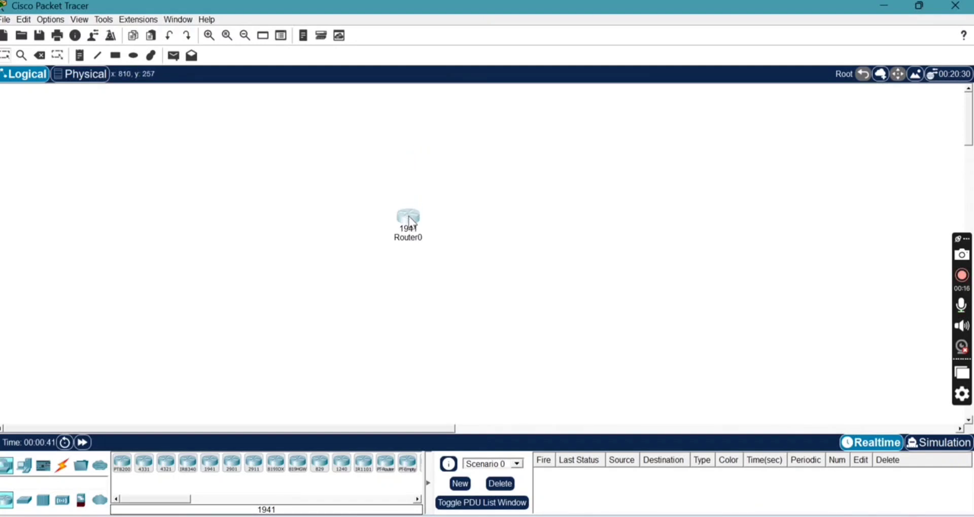
pyautogui.click(24, 465)
pyautogui.click(165, 464)
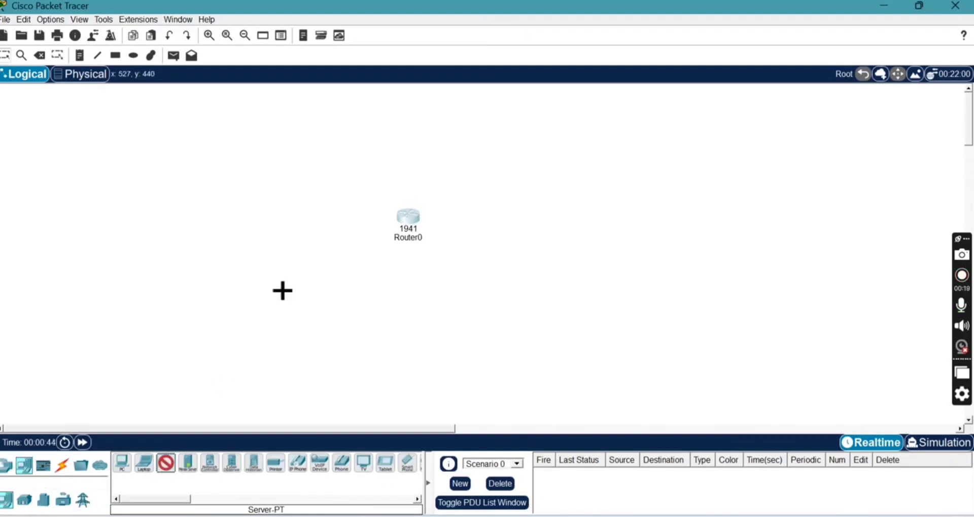
pyautogui.click(403, 136)
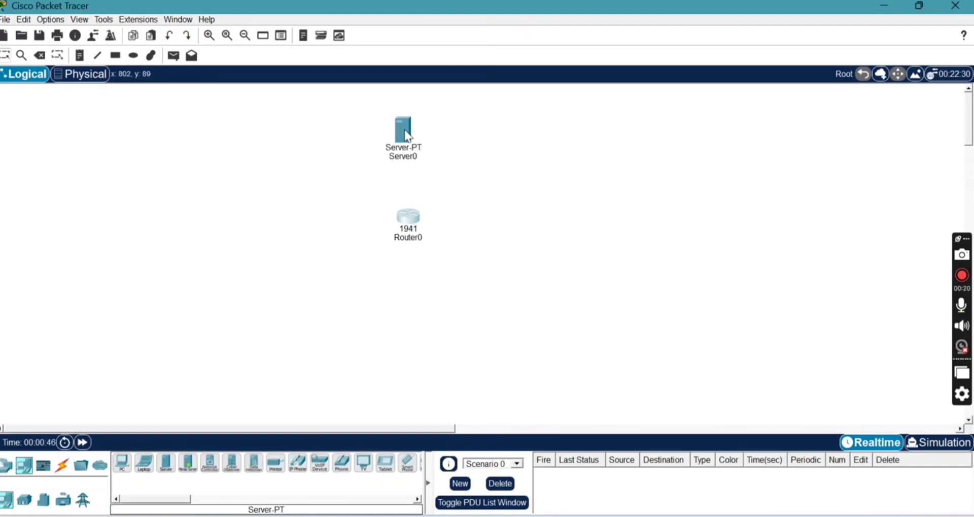
# Step: Place two 2960 switches below the router, one on its lower left and one on its lower right
pyautogui.click(7, 465)
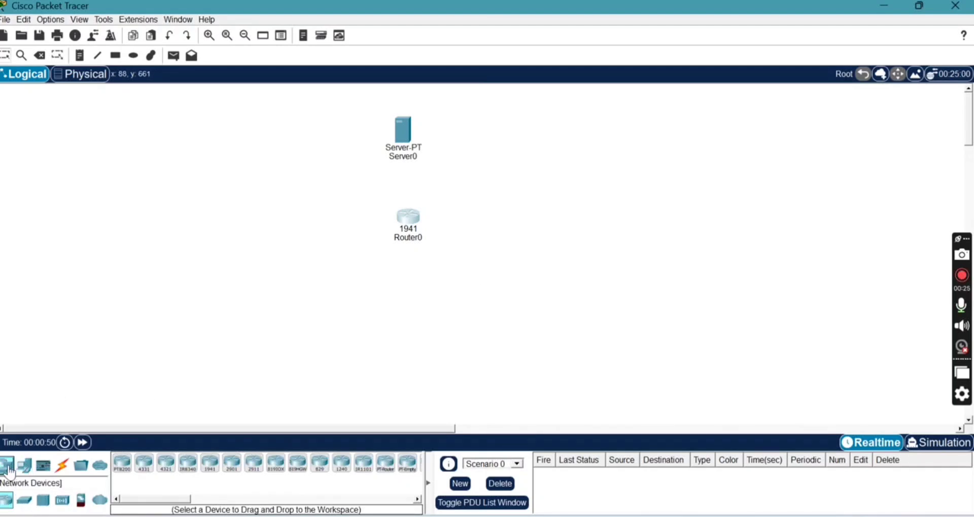
pyautogui.click(23, 503)
pyautogui.moveTo(121, 472); pyautogui.dragTo(281, 284)
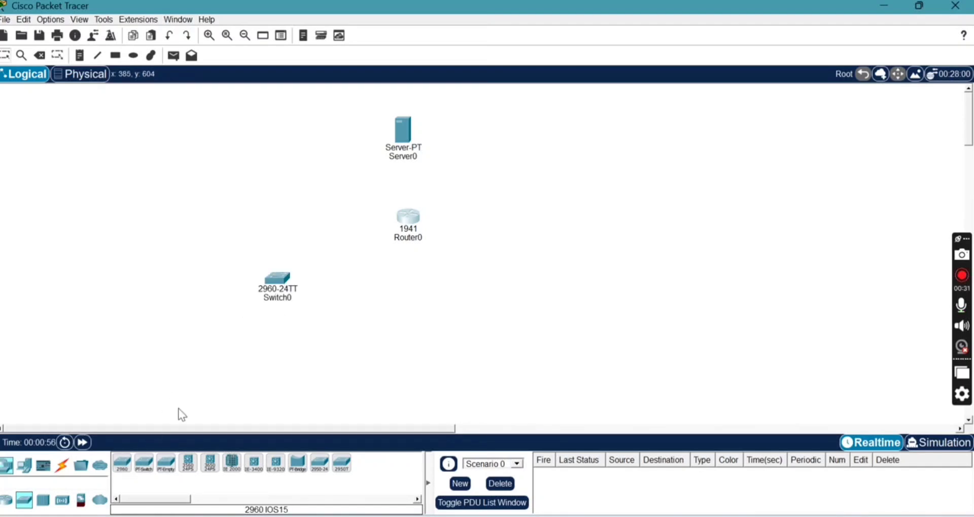
pyautogui.click(122, 462)
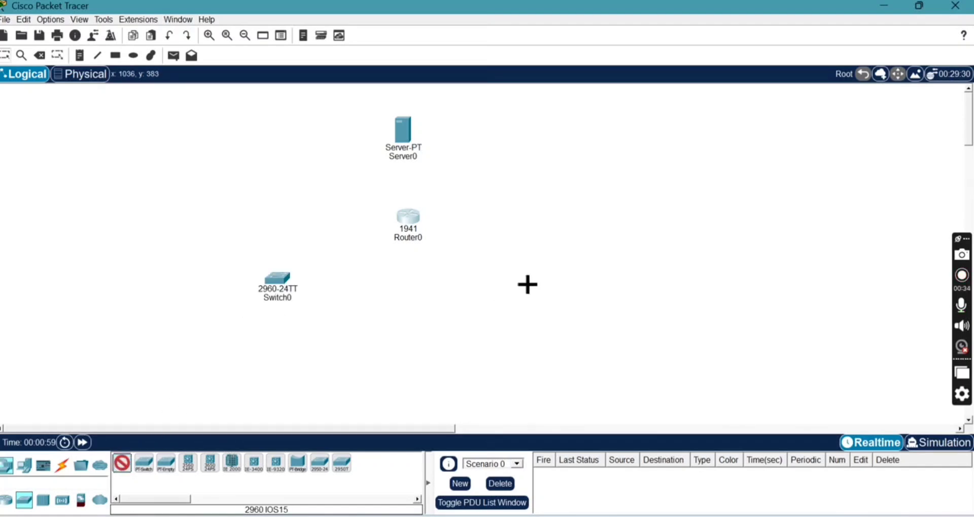
pyautogui.click(525, 280)
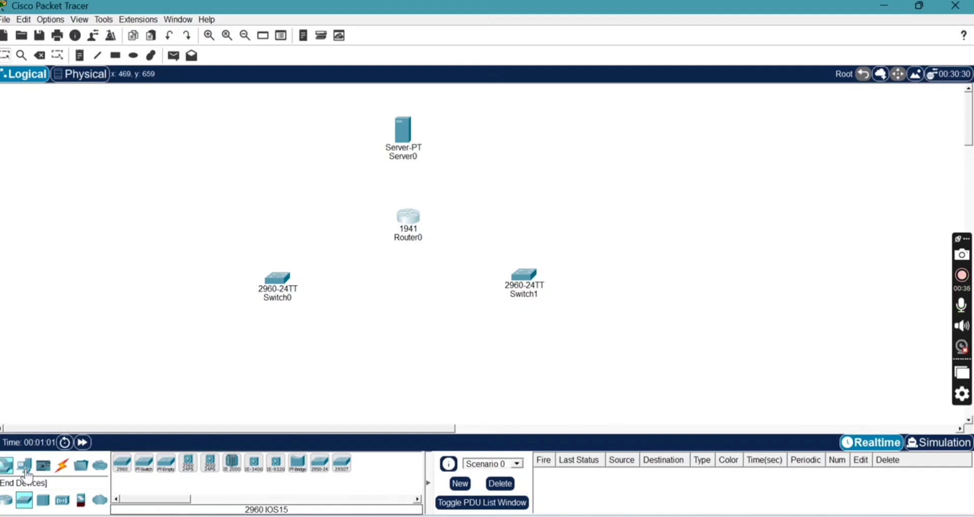
# Step: Place three PC-PT devices, two below the left switch and one below the right switch
pyautogui.click(23, 463)
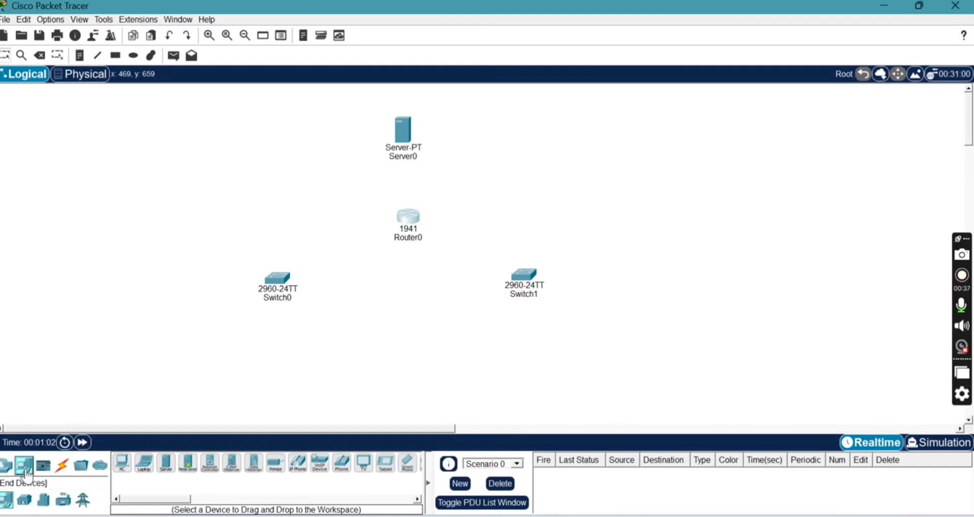
pyautogui.click(121, 465)
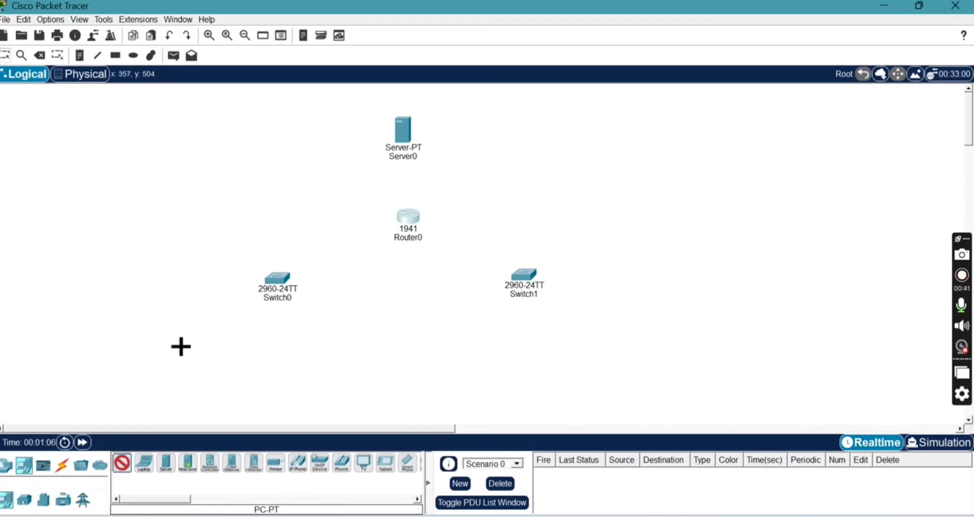
pyautogui.click(173, 350)
pyautogui.click(121, 463)
pyautogui.click(301, 366)
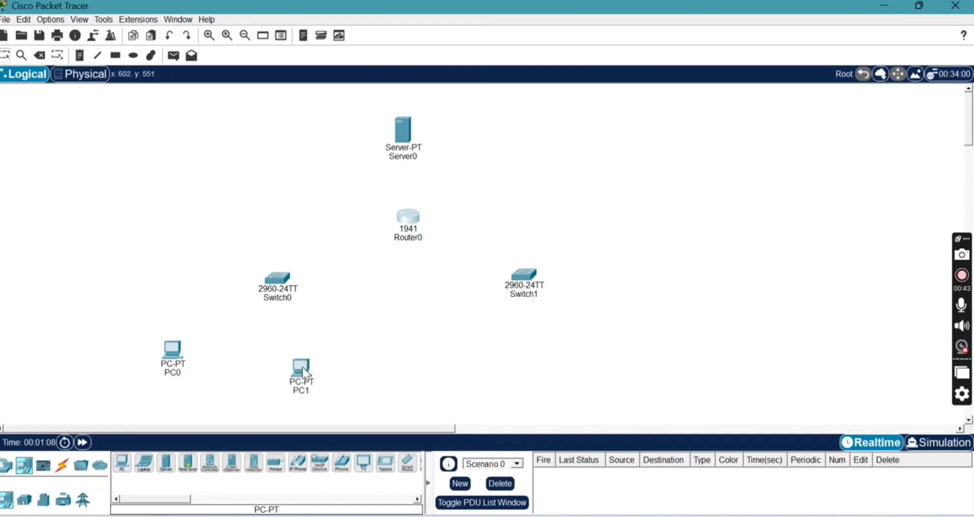
pyautogui.click(122, 462)
pyautogui.click(534, 365)
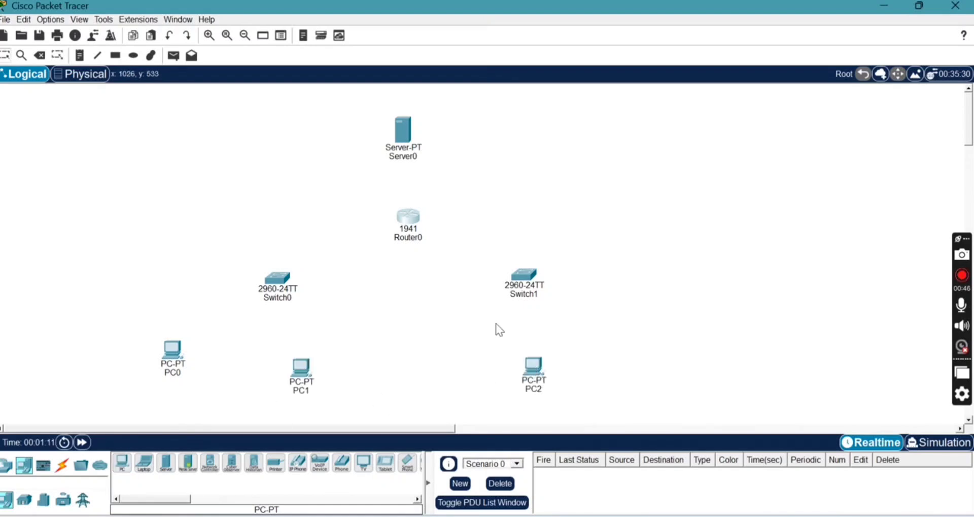
# Step: Rename the server as Server and the 1941 router as Router
pyautogui.click(418, 158)
pyautogui.press('BackSpace')
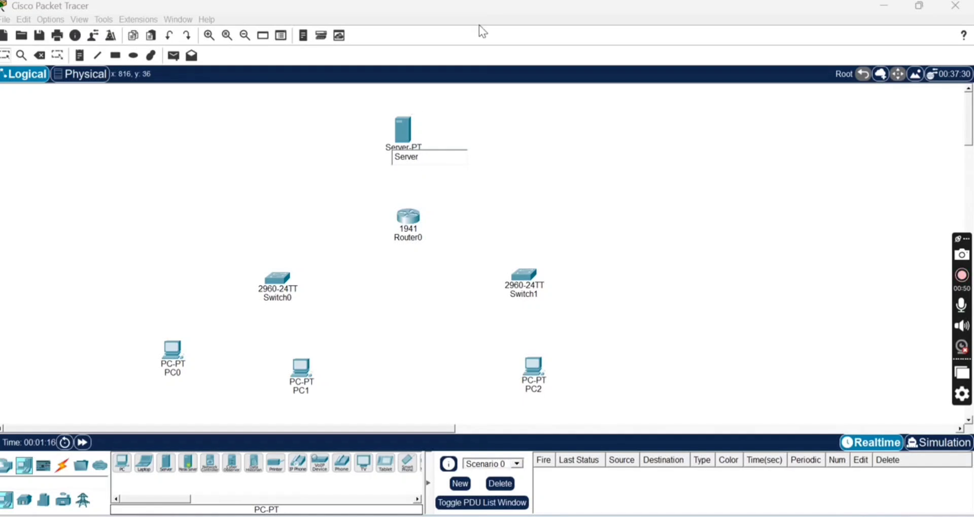
pyautogui.click(479, 28)
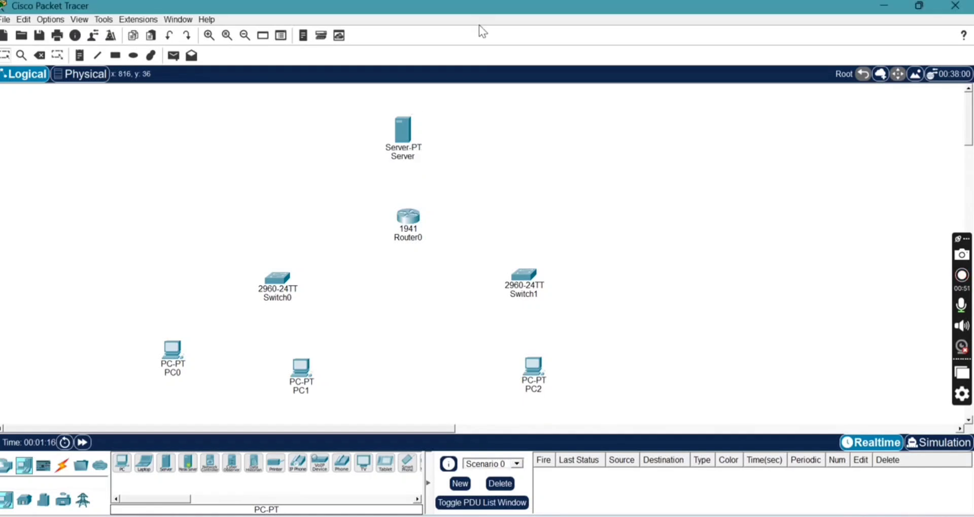
pyautogui.click(421, 241)
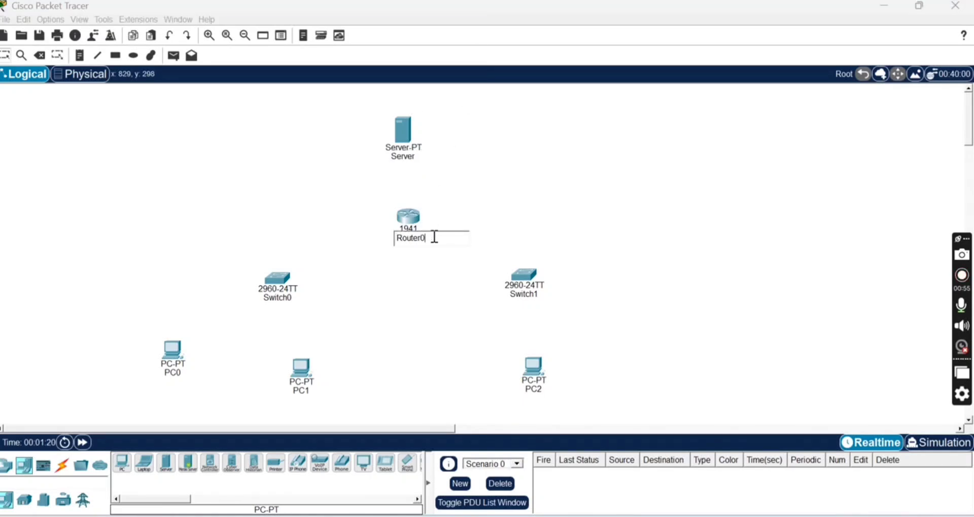
pyautogui.press('BackSpace')
pyautogui.press('Return')
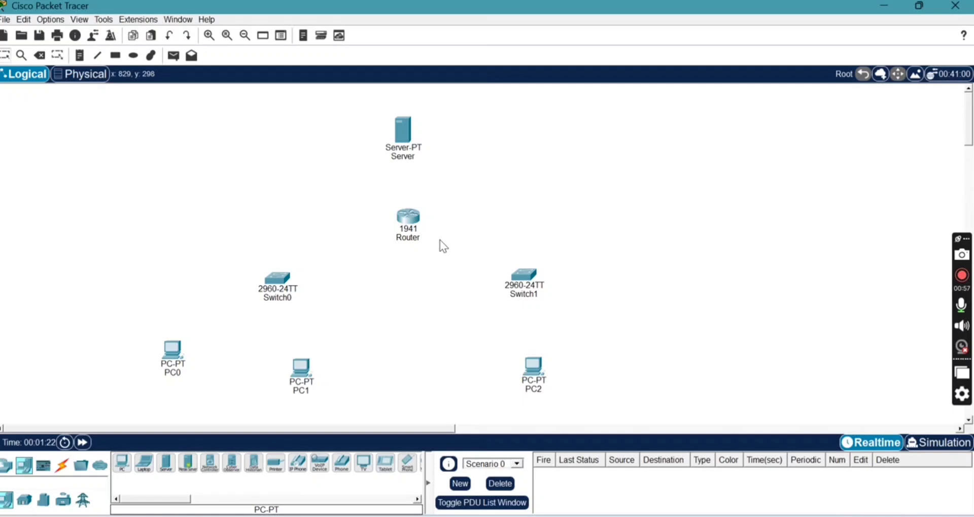
# Step: Rename the left 2960 switch as S1
pyautogui.click(286, 299)
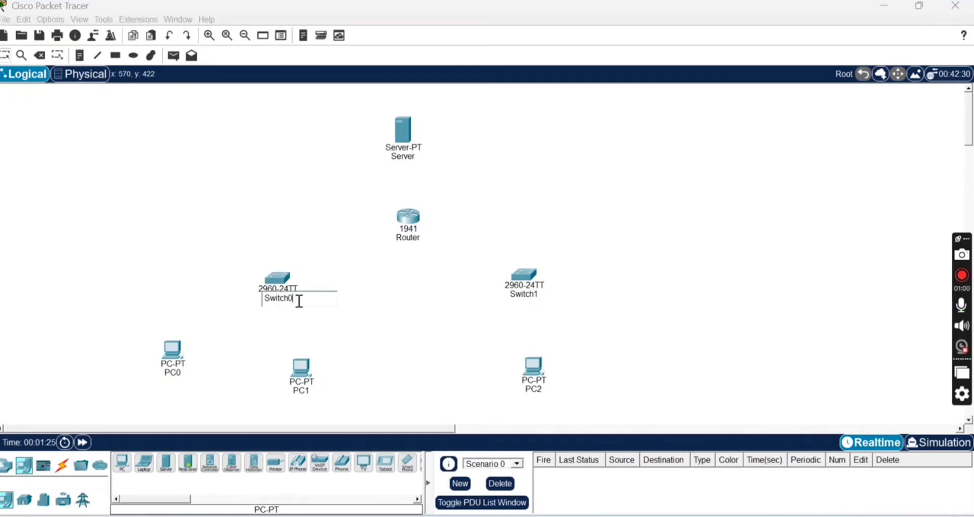
pyautogui.press('BackSpace')
pyautogui.press('BackSpace')
pyautogui.press('BackSpace')
pyautogui.write('1')
pyautogui.press('Return')
# Step: Rename the right 2960 switch as S2
pyautogui.click(530, 295)
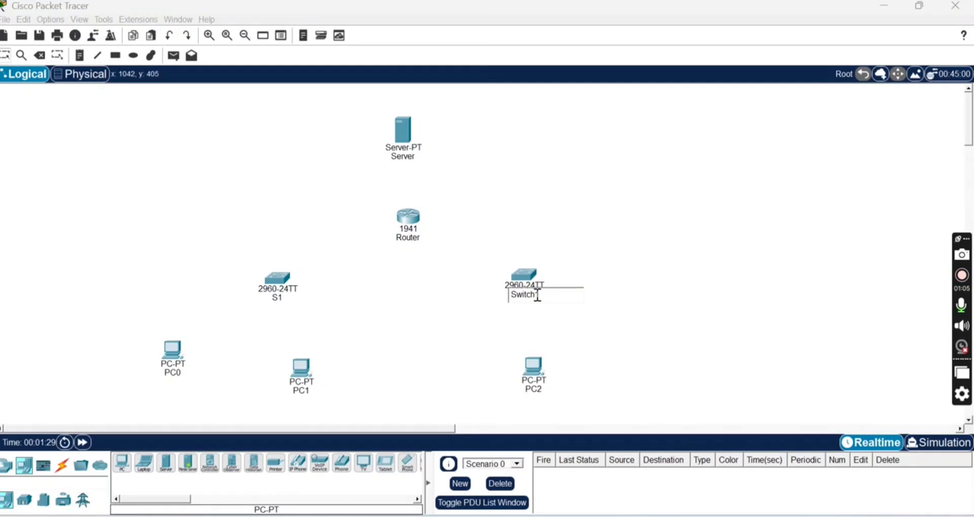
pyautogui.press('BackSpace')
pyautogui.press('BackSpace')
pyautogui.press('BackSpace')
pyautogui.press('BackSpace')
pyautogui.press('BackSpace')
pyautogui.press('BackSpace')
pyautogui.write('2')
pyautogui.press('Return')
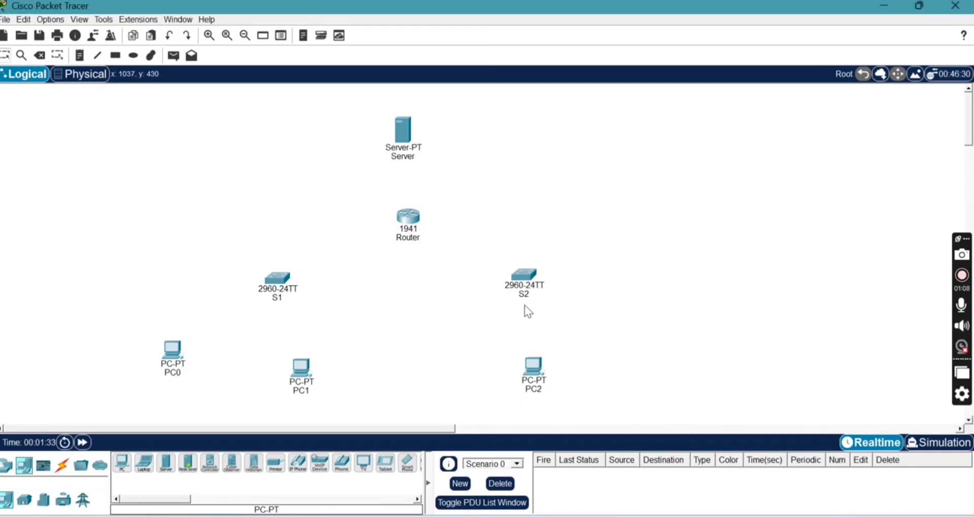
# Step: Rename the leftmost PC, PC0, as student1
pyautogui.click(177, 373)
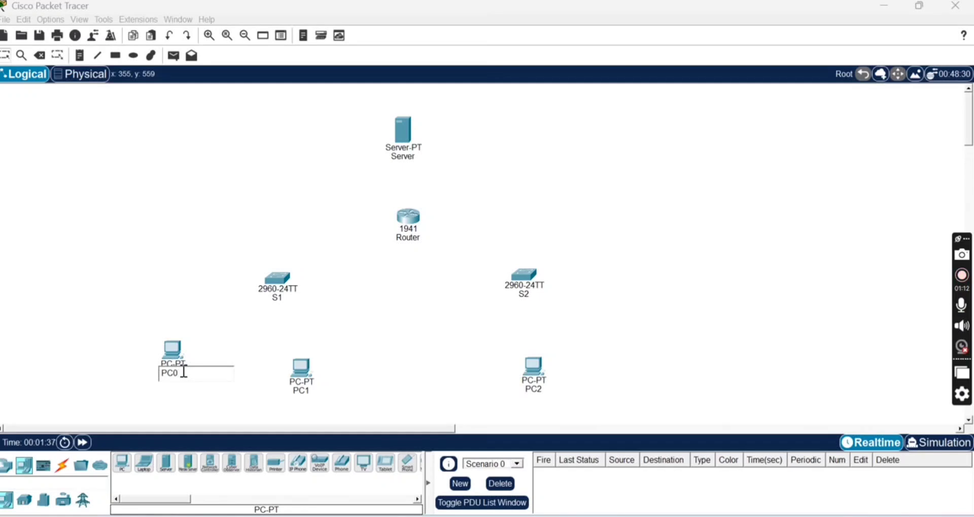
pyautogui.press('BackSpace')
pyautogui.press('BackSpace')
pyautogui.press('BackSpace')
pyautogui.write('student')
pyautogui.press('Return')
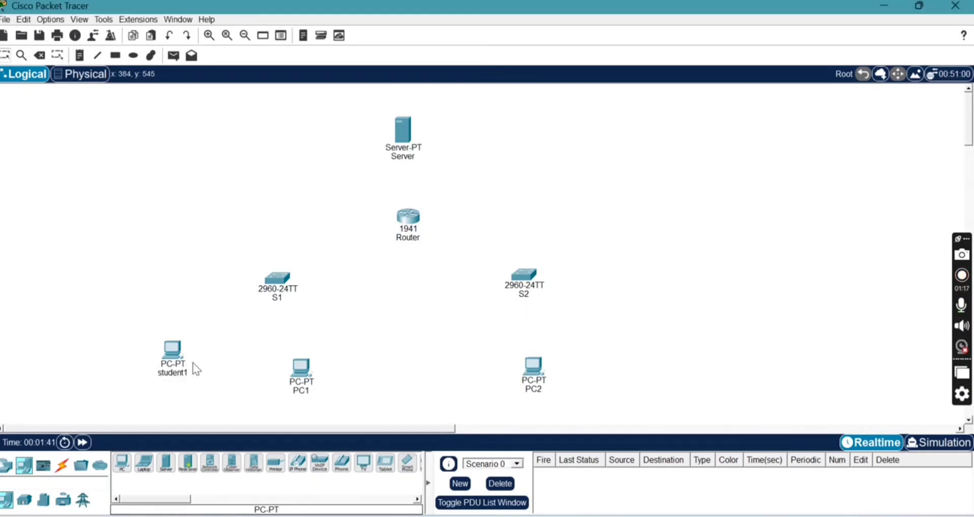
# Step: Rename the second PC below S1, PC1, as student2
pyautogui.click(308, 392)
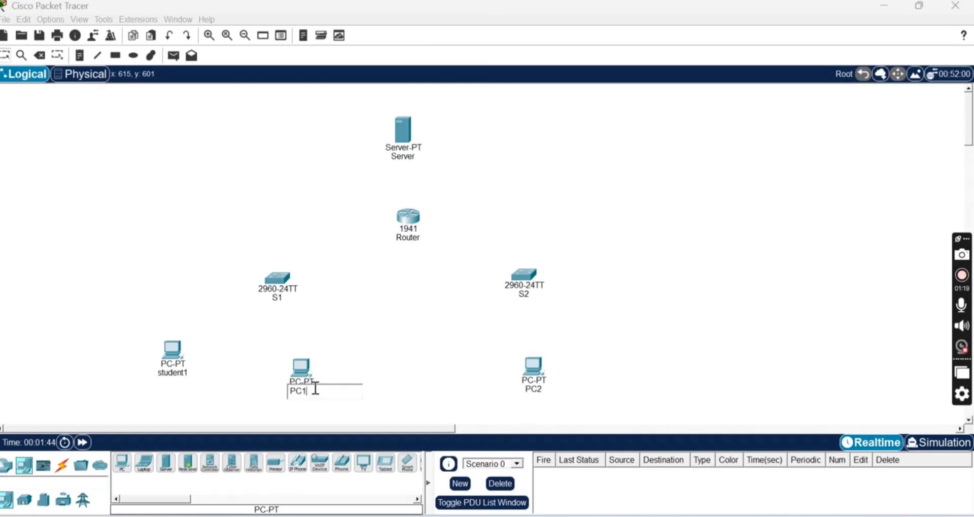
pyautogui.press('BackSpace')
pyautogui.press('BackSpace')
pyautogui.press('BackSpace')
pyautogui.write('student')
pyautogui.press('Return')
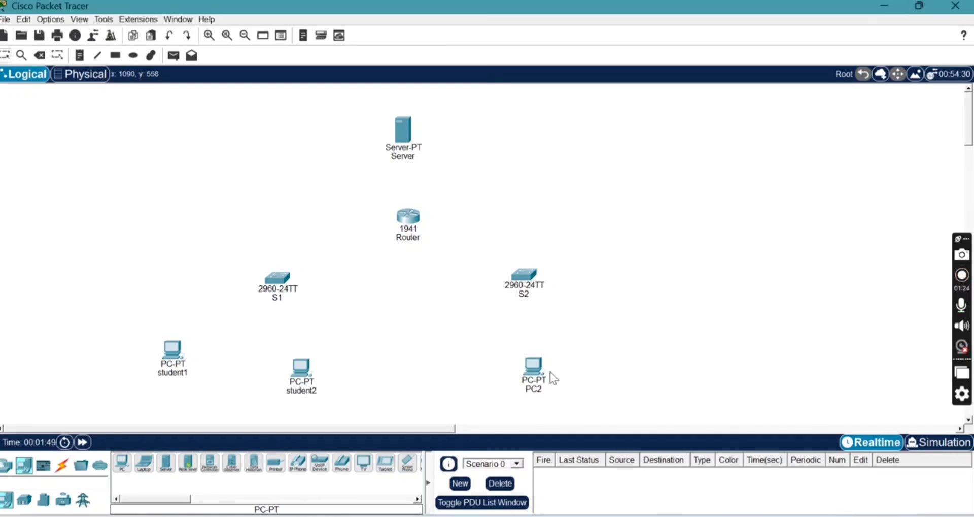
# Step: Rename the PC below S2 as student3
pyautogui.click(534, 389)
pyautogui.press('BackSpace')
pyautogui.press('BackSpace')
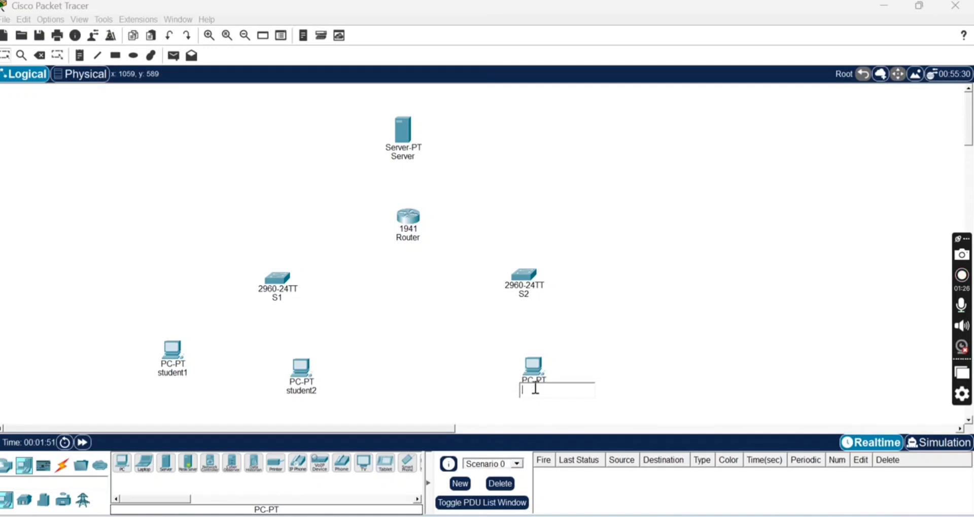
pyautogui.write('student3')
pyautogui.press('Return')
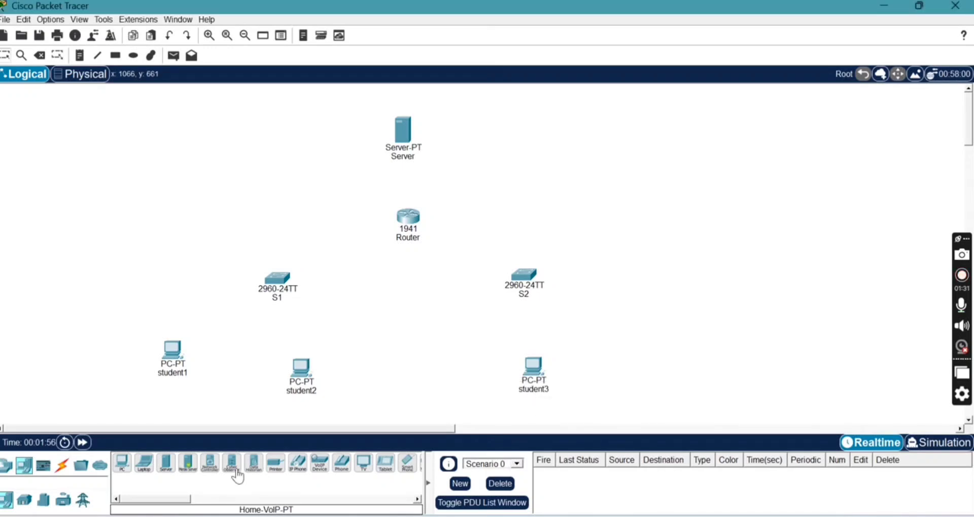
# Step: Connect the server's FastEthernet0 to FastEthernet0/1 on switch S1 with a copper straight-through cable
pyautogui.click(61, 466)
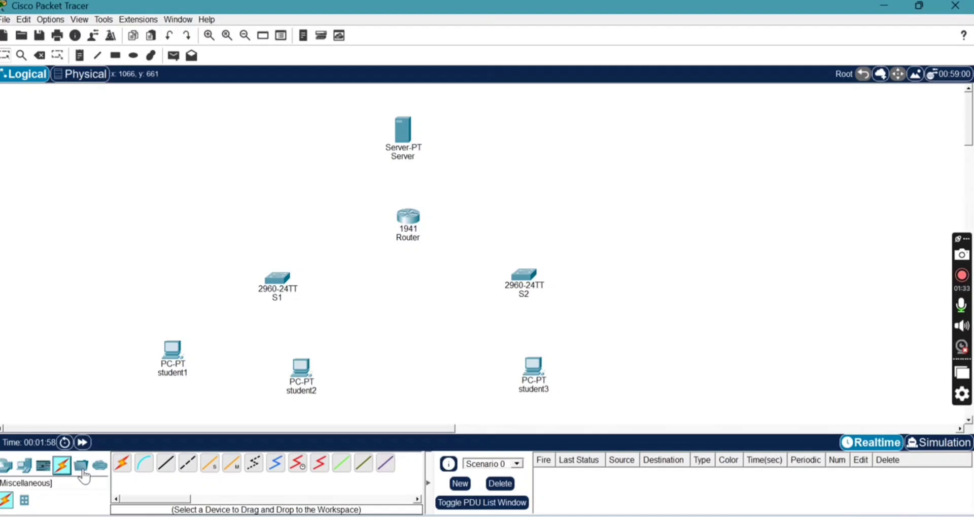
pyautogui.click(166, 463)
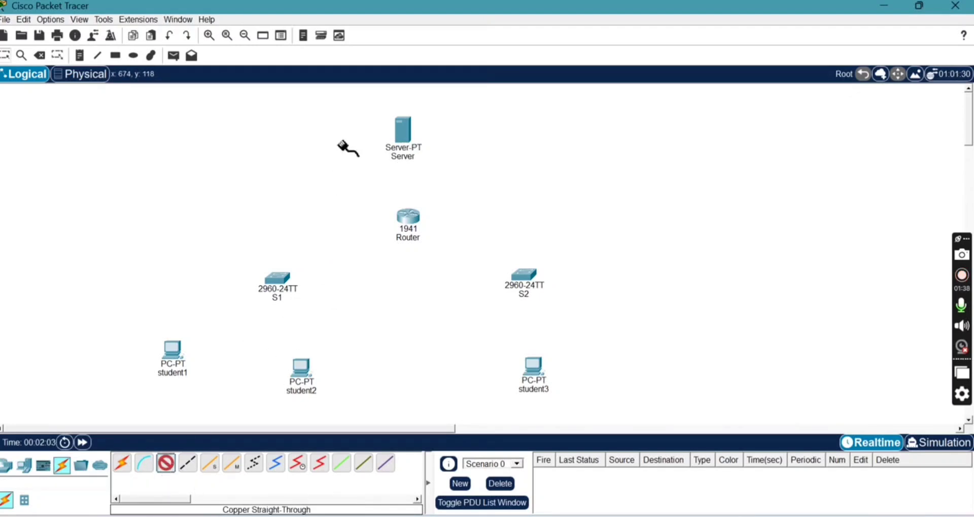
pyautogui.click(405, 136)
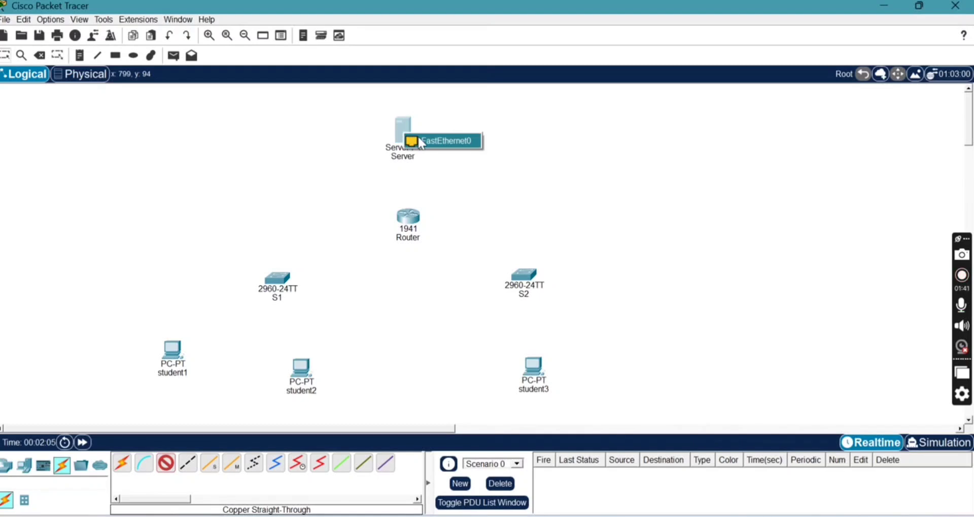
pyautogui.click(418, 136)
pyautogui.click(284, 284)
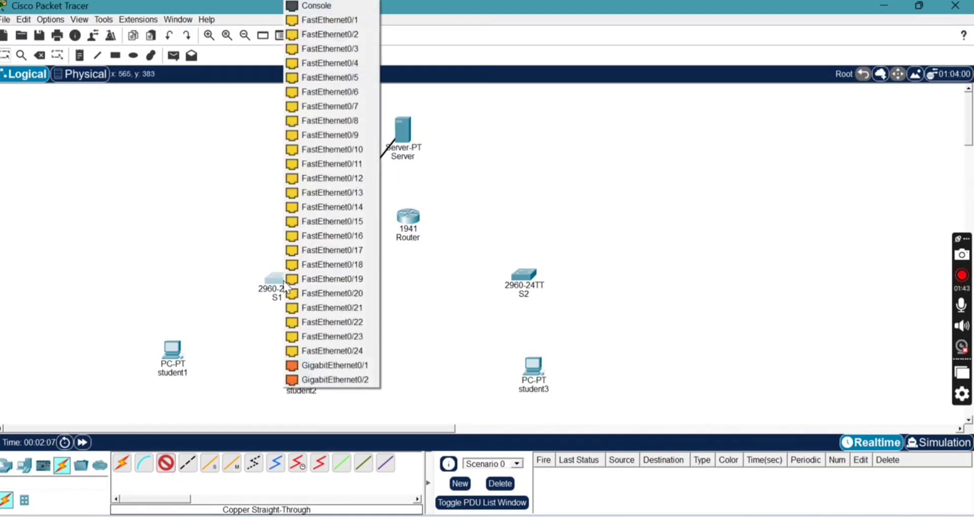
pyautogui.click(345, 22)
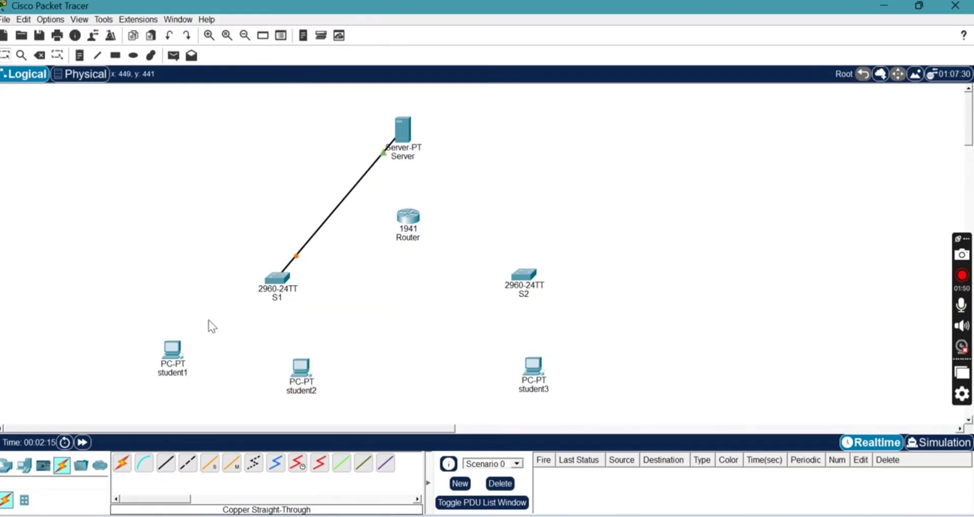
# Step: Connect PC student1 to the first available FastEthernet port on switch S1 with a copper straight-through cable
pyautogui.click(166, 462)
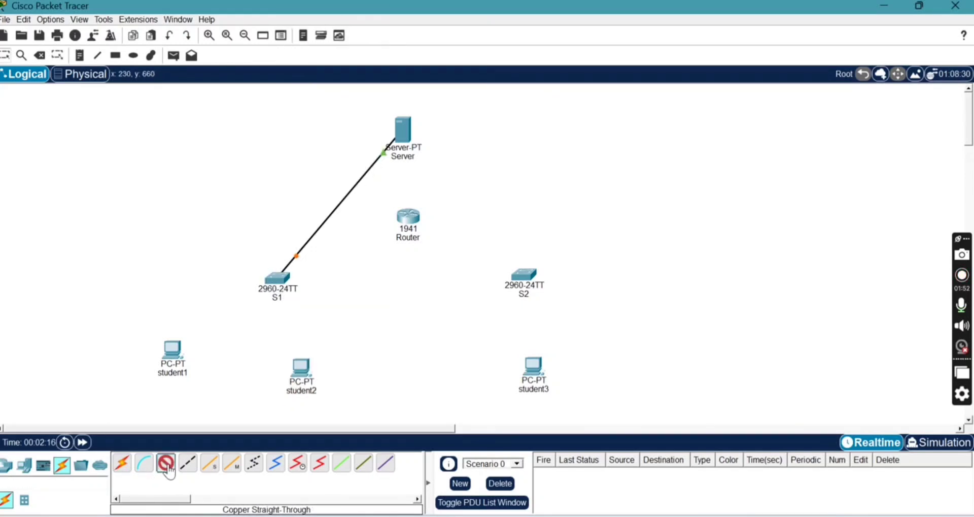
pyautogui.click(175, 354)
pyautogui.click(201, 401)
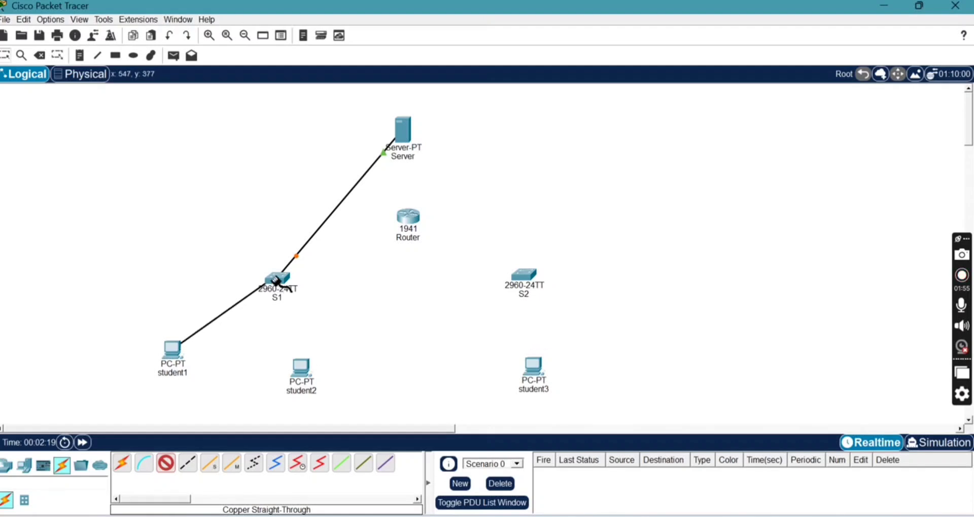
pyautogui.click(276, 280)
pyautogui.click(327, 19)
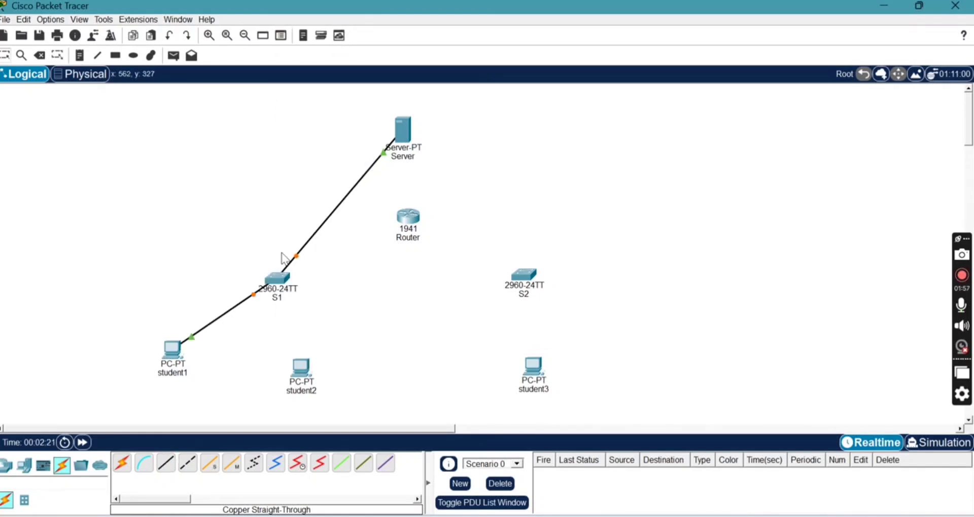
# Step: Connect PC student2 to the next free FastEthernet port on switch S1 with a copper straight-through cable
pyautogui.click(166, 463)
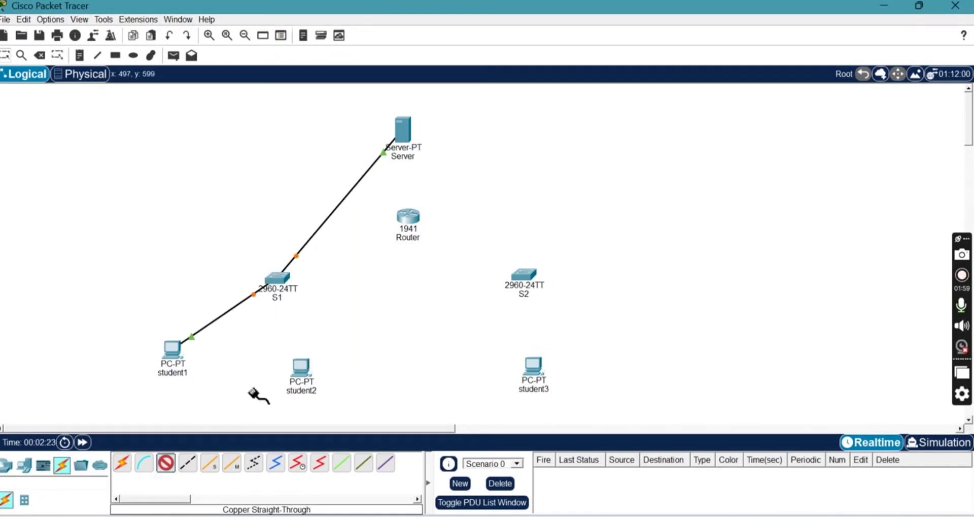
pyautogui.click(304, 377)
pyautogui.click(330, 425)
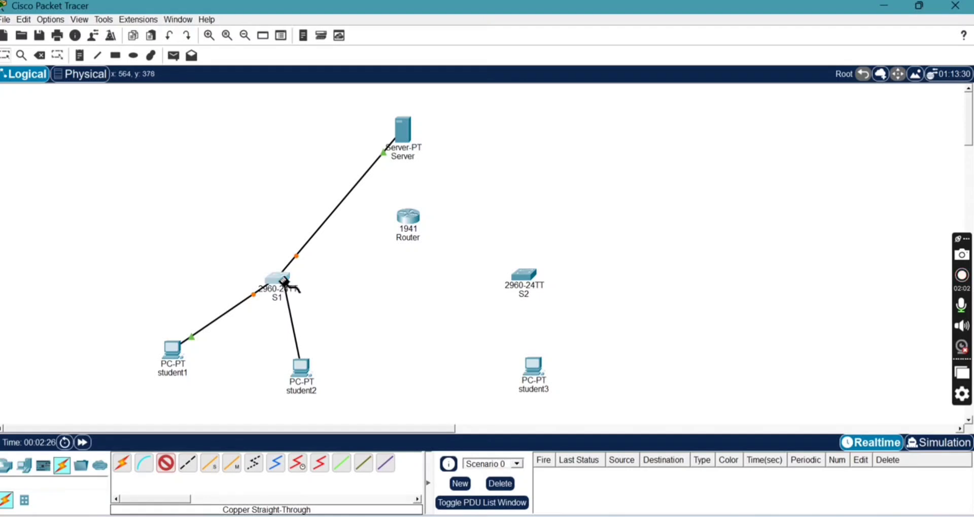
pyautogui.click(284, 280)
pyautogui.click(327, 20)
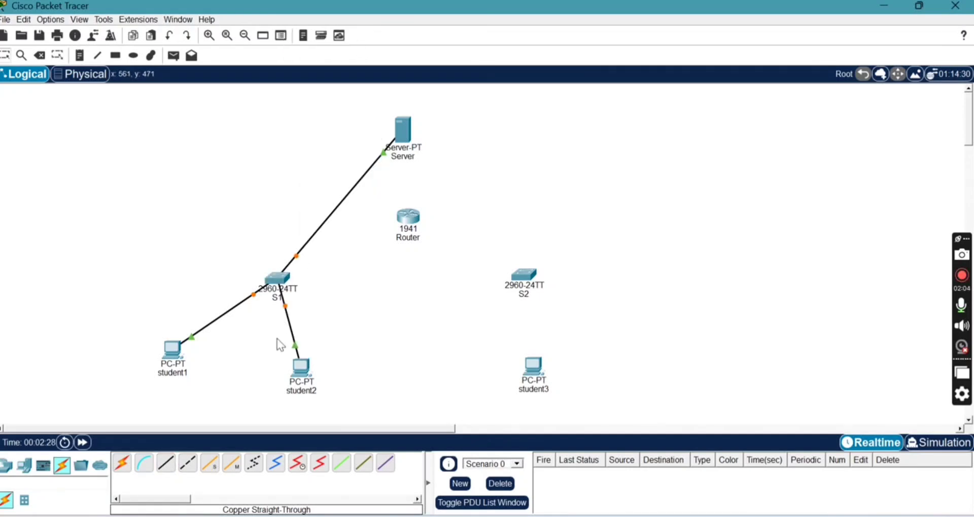
# Step: Connect the router to GigabitEthernet0/1 on switch S1 with a copper straight-through cable
pyautogui.click(166, 462)
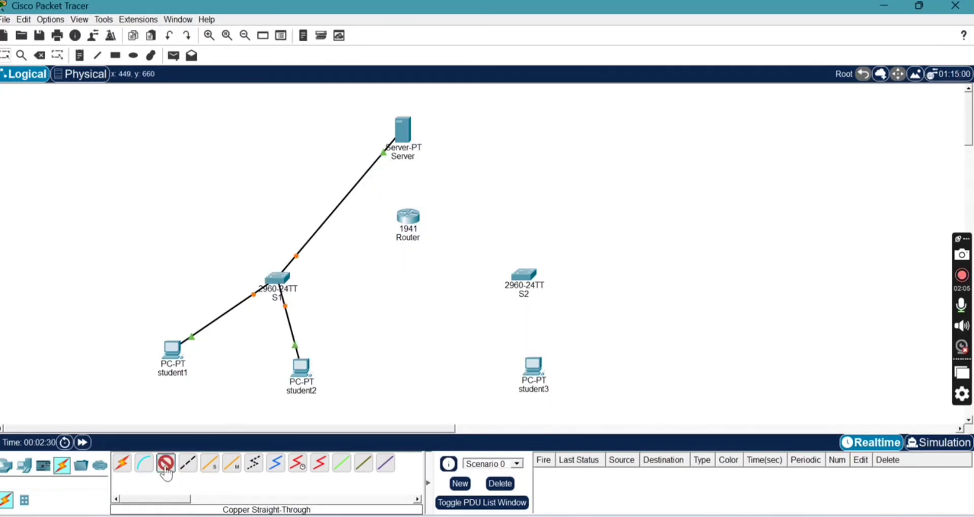
pyautogui.click(409, 218)
pyautogui.click(431, 253)
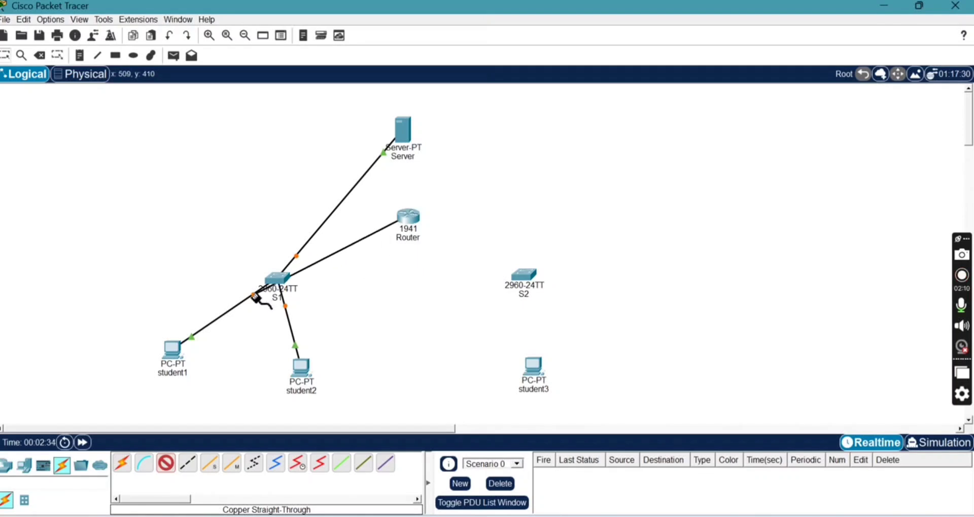
pyautogui.click(274, 281)
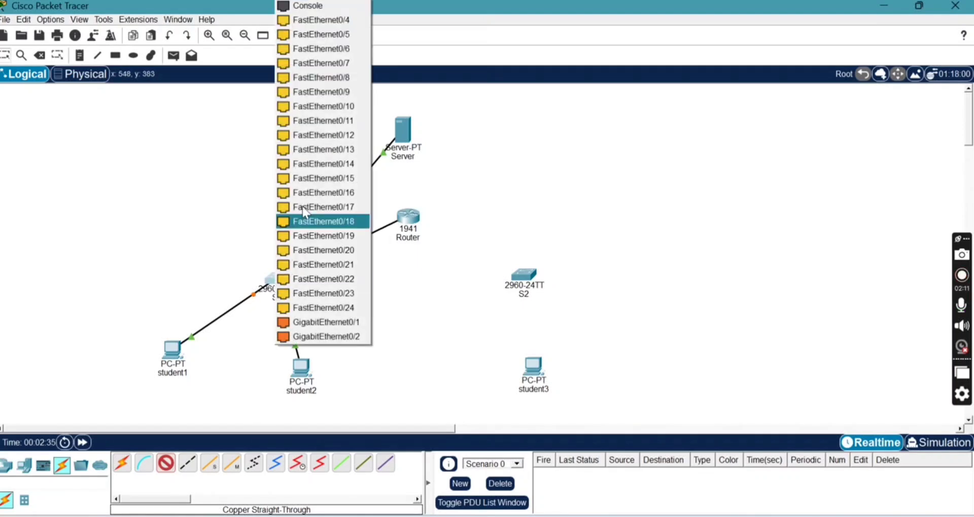
pyautogui.click(328, 323)
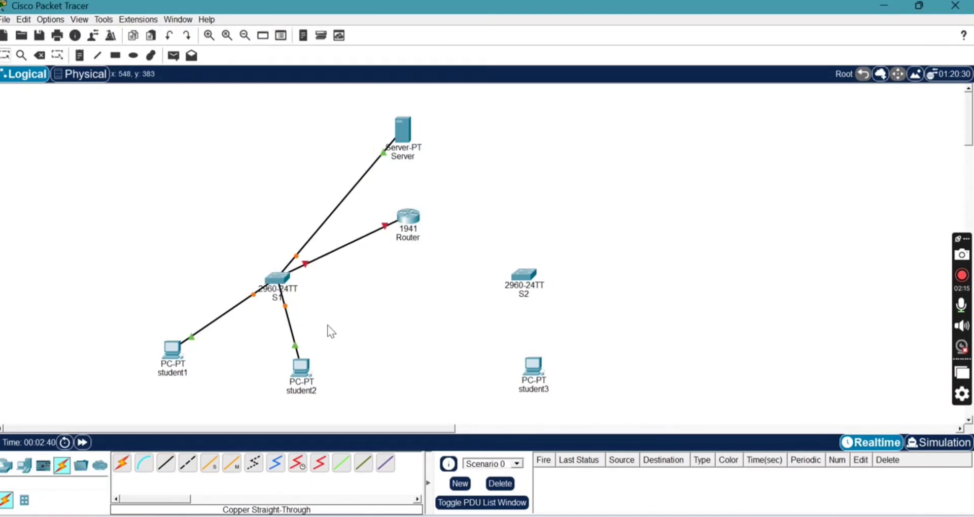
# Step: Connect GigabitEthernet0/1 on switch S2 to the router's remaining Ethernet port with a copper straight-through cable
pyautogui.click(173, 464)
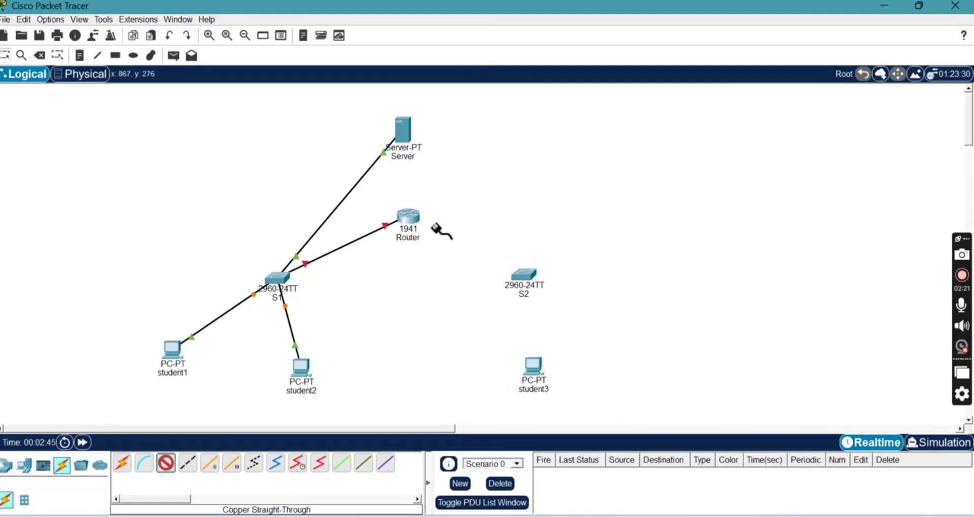
pyautogui.click(527, 280)
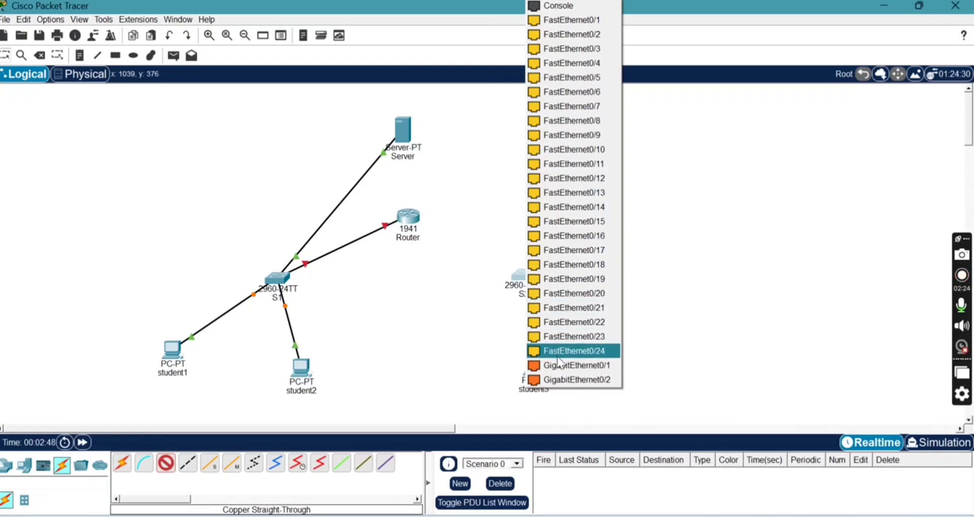
pyautogui.click(576, 365)
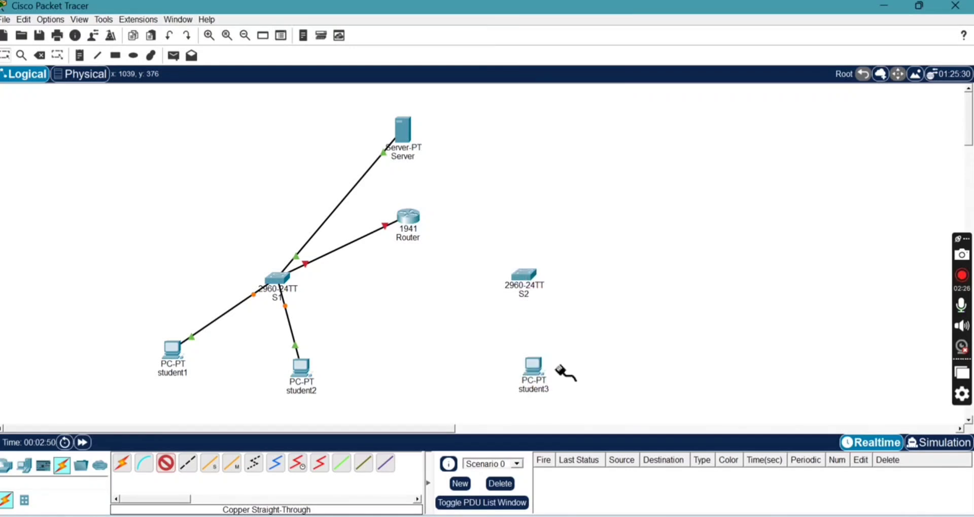
pyautogui.click(409, 217)
pyautogui.click(441, 247)
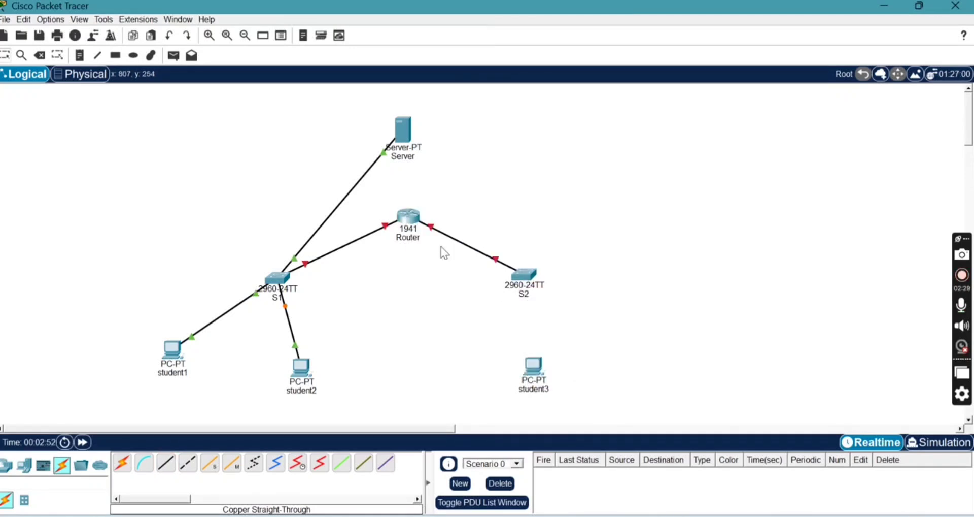
# Step: Connect PC student3 to FastEthernet0/1 on switch S2 with a copper straight-through cable
pyautogui.click(166, 463)
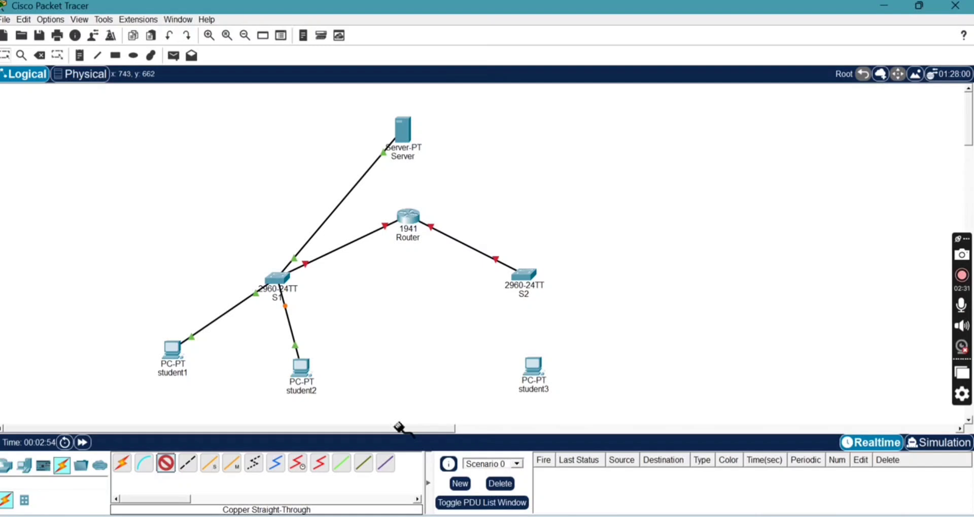
pyautogui.click(534, 369)
pyautogui.click(556, 415)
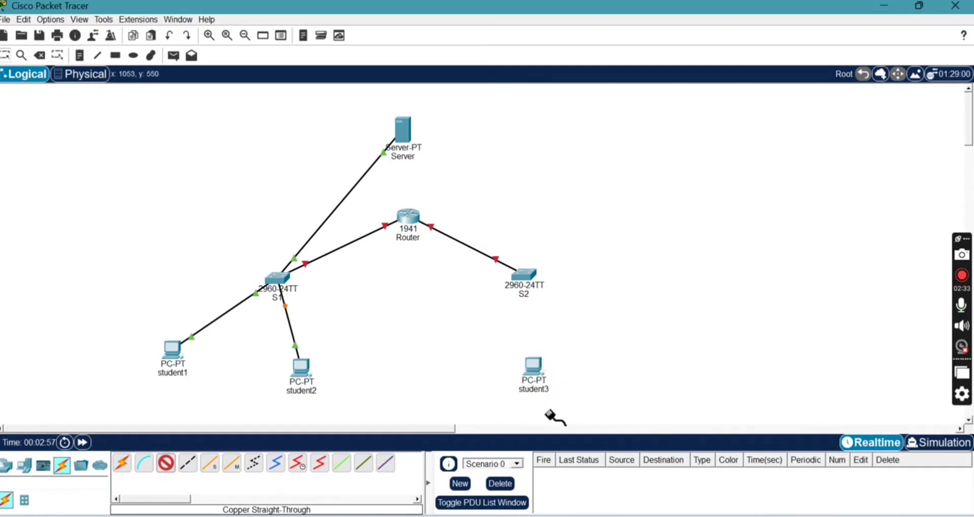
pyautogui.click(528, 278)
pyautogui.click(576, 20)
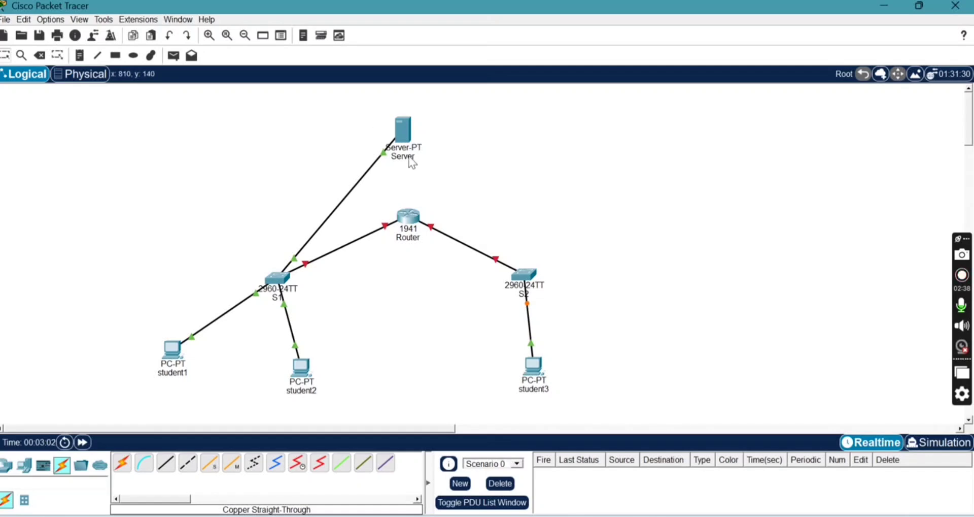
# Step: Assign the server the static IPv4 address 192.168.1.2 in its IP configuration
pyautogui.click(405, 127)
pyautogui.click(60, 34)
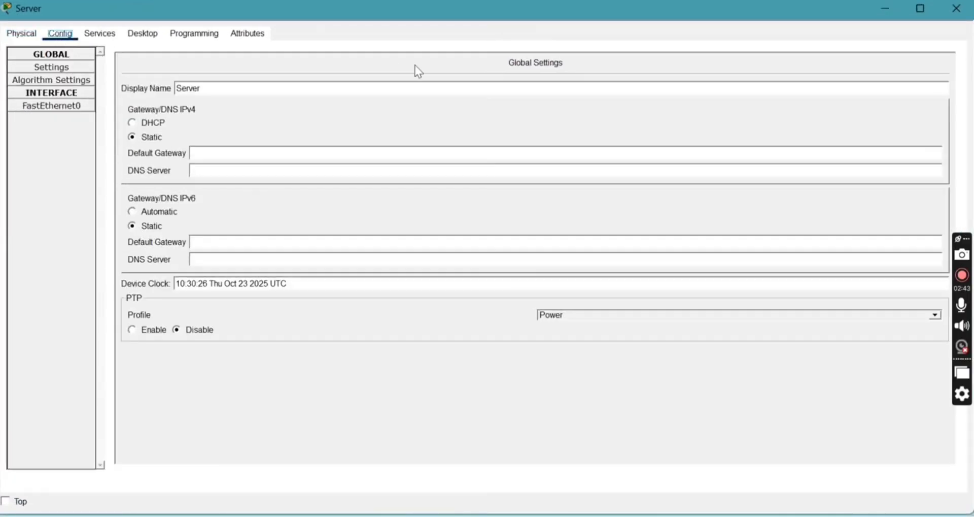
pyautogui.click(99, 34)
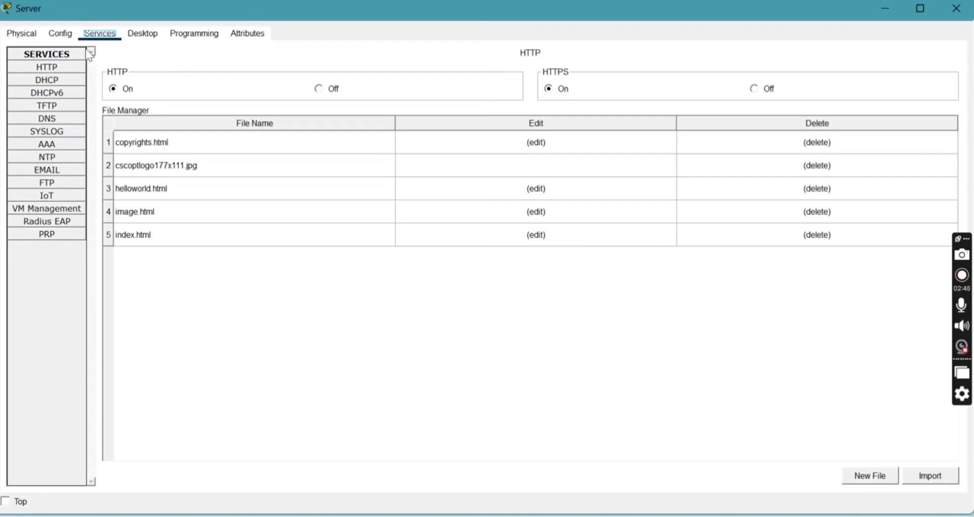
pyautogui.click(22, 33)
pyautogui.click(60, 33)
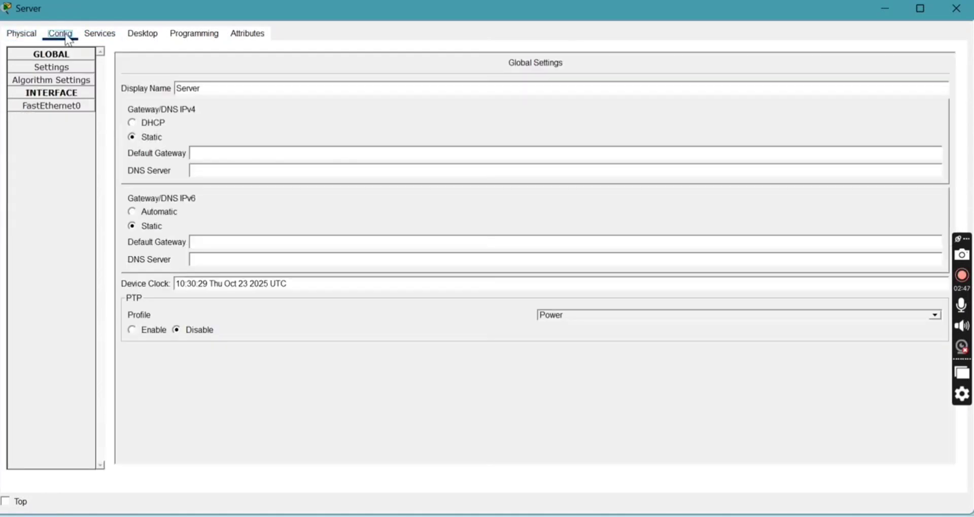
pyautogui.click(142, 36)
pyautogui.click(106, 67)
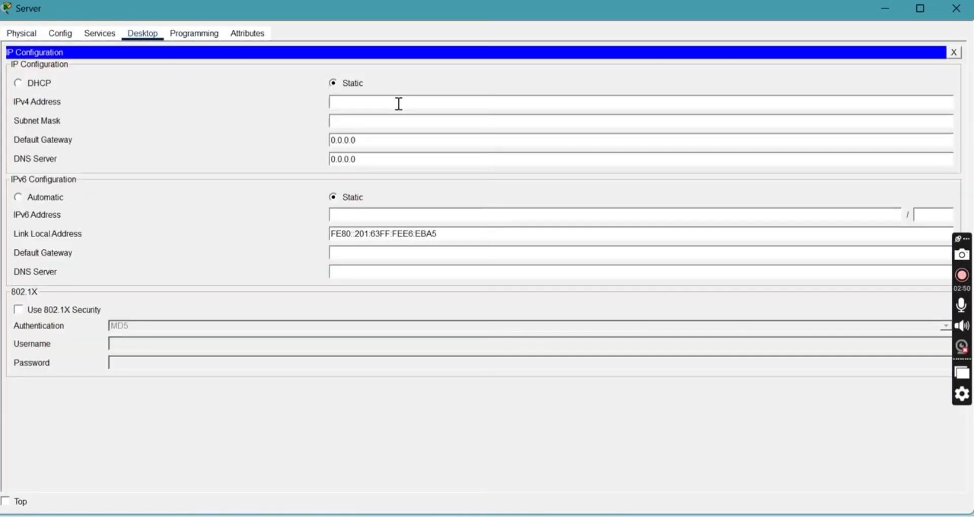
pyautogui.click(399, 103)
pyautogui.write('192.168.1.2')
pyautogui.press('Return')
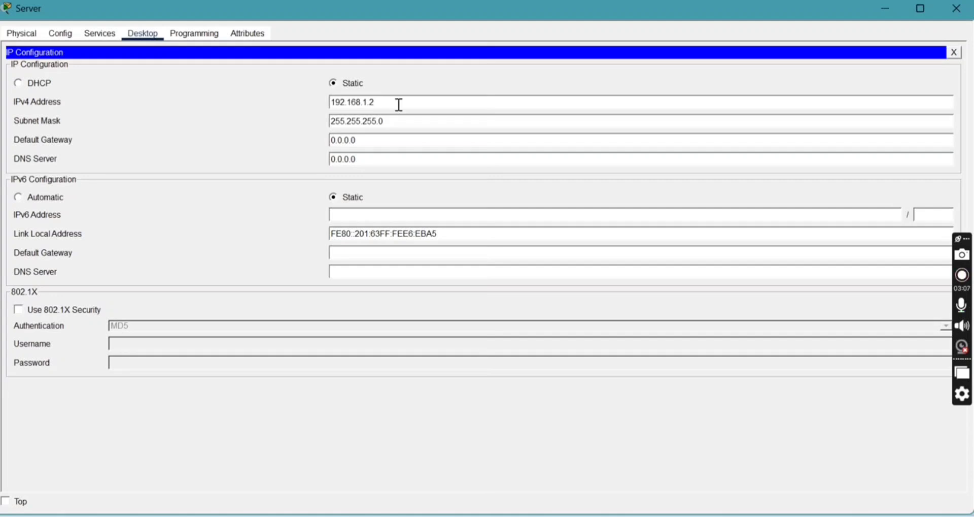
# Step: Keep the server's subnet mask at 255.255.255.0, set its default gateway to 192.168.1.1 and close its configuration
pyautogui.press('Tab')
pyautogui.press('Tab')
pyautogui.press('BackSpace')
pyautogui.write('192.168.1.1')
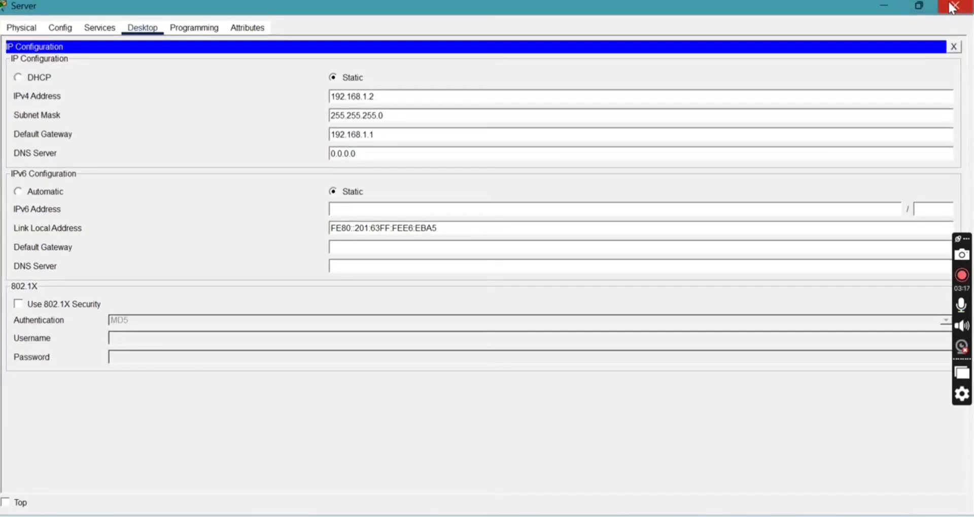
pyautogui.click(956, 8)
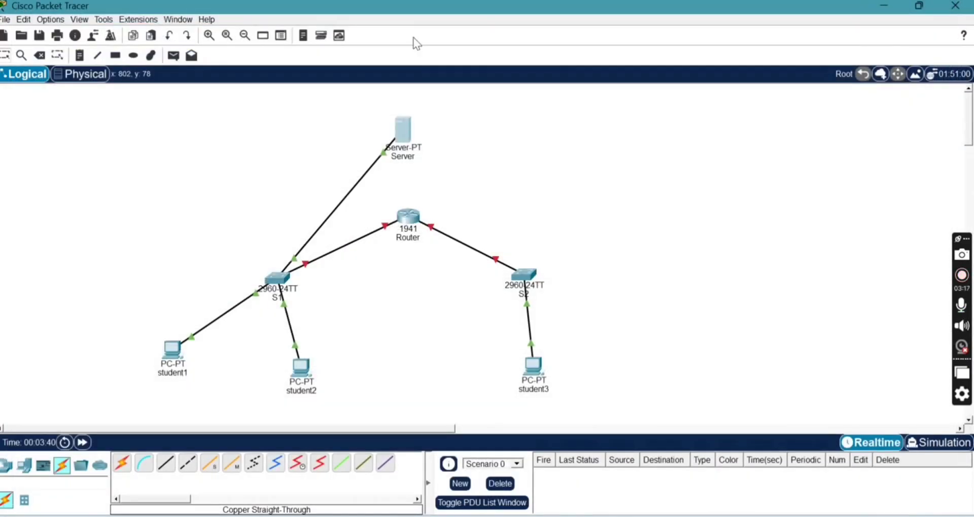
# Step: Configure PC student1 with static IPv4 address 192.168.1.3, subnet mask 255.255.255.0 and default gateway 192.168.1.1
pyautogui.click(172, 355)
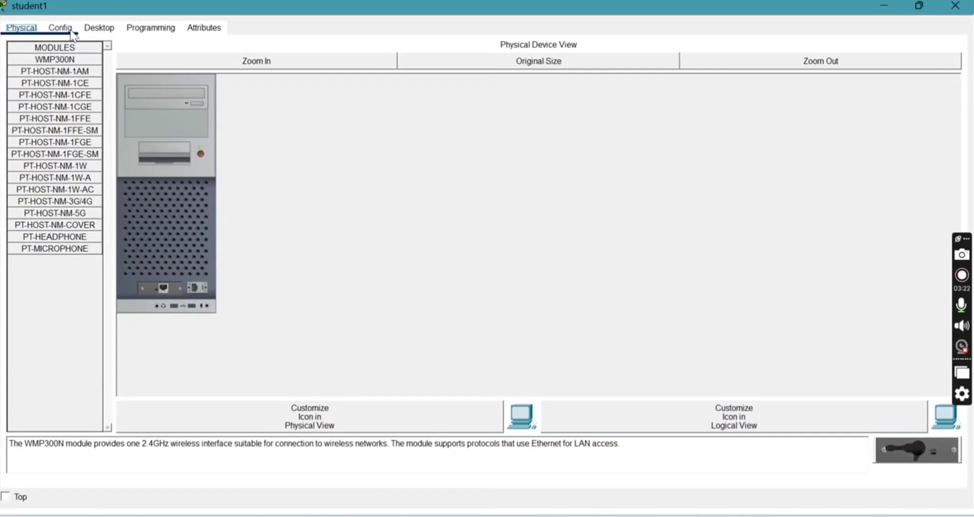
pyautogui.click(60, 27)
pyautogui.click(99, 27)
pyautogui.click(131, 81)
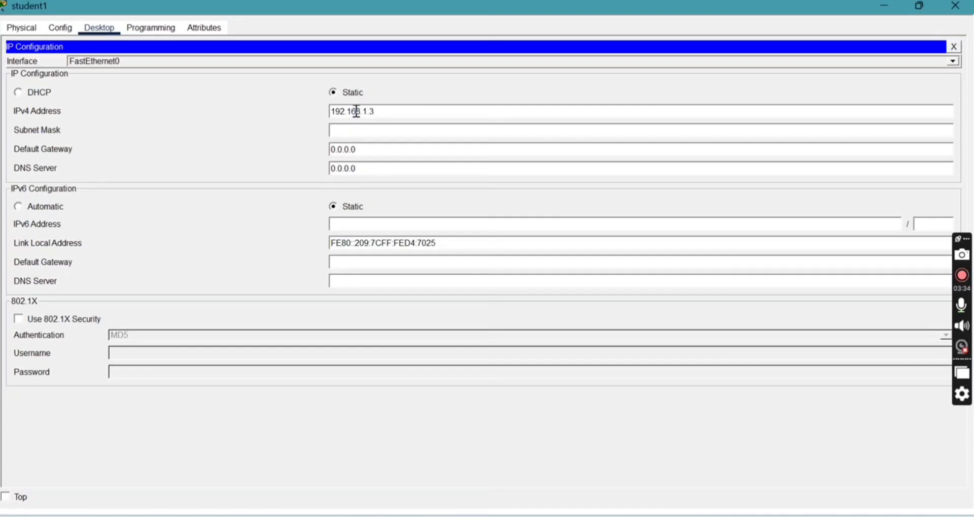
pyautogui.press('Tab')
pyautogui.press('Tab')
pyautogui.write('19')
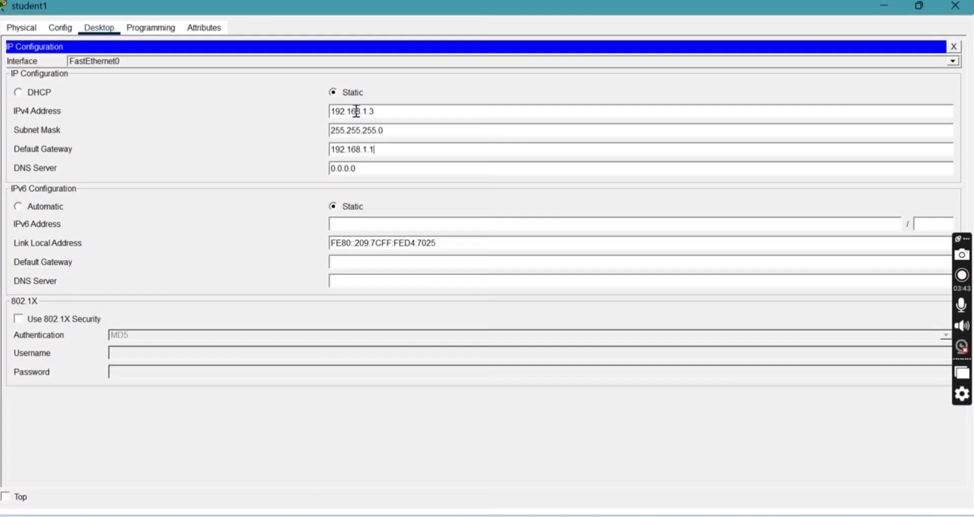
pyautogui.click(955, 6)
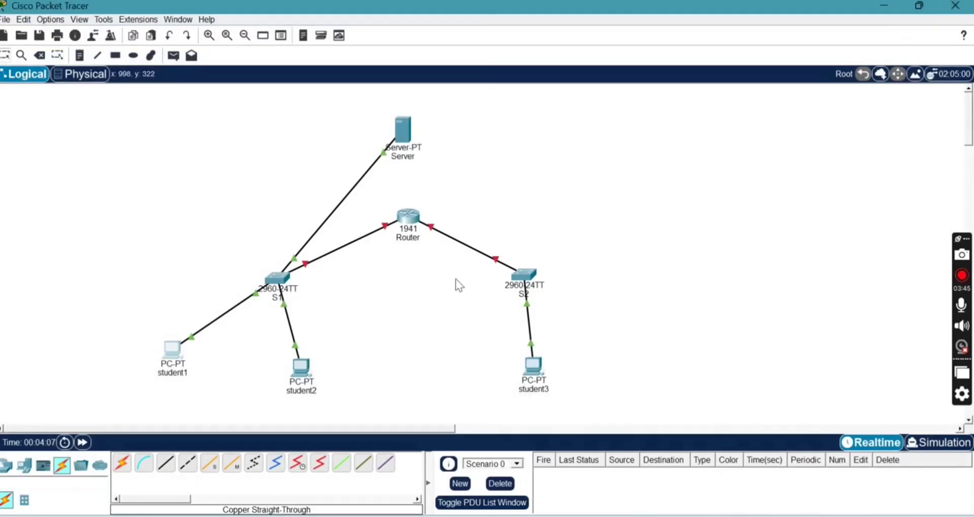
# Step: Configure PC student2 with static IPv4 address 192.168.1.4, subnet mask 255.255.255.0 and default gateway 192.168.1.1
pyautogui.click(303, 368)
pyautogui.click(59, 34)
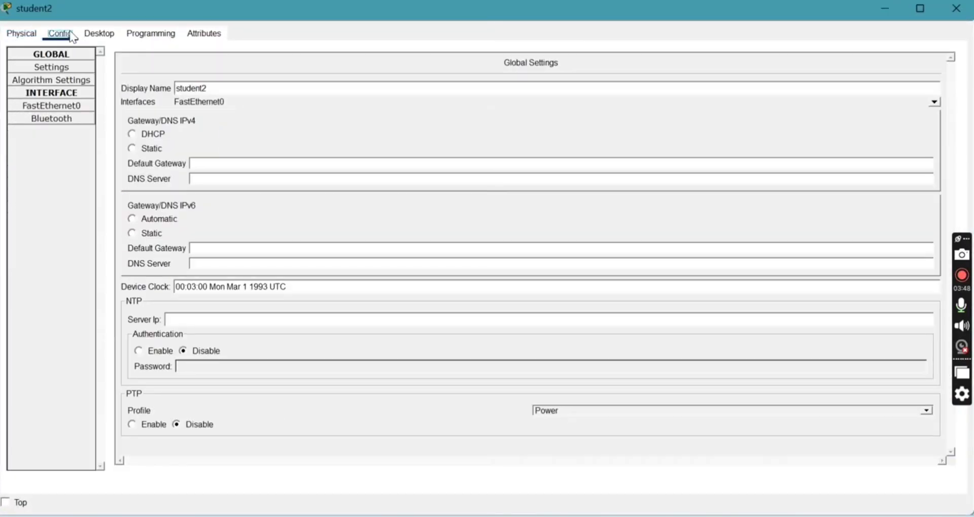
pyautogui.click(99, 34)
pyautogui.click(127, 86)
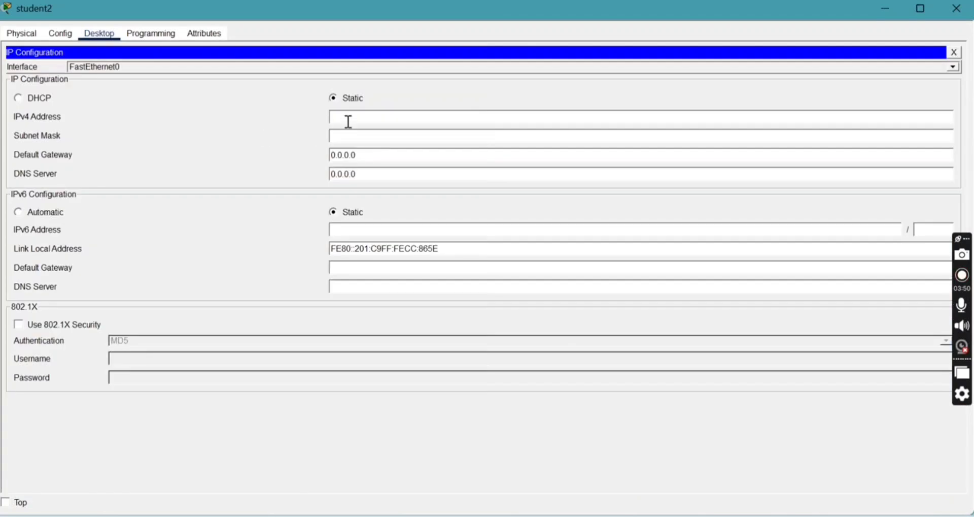
pyautogui.click(349, 121)
pyautogui.write('192.168.1.4')
pyautogui.click(344, 137)
pyautogui.doubleClick(371, 157)
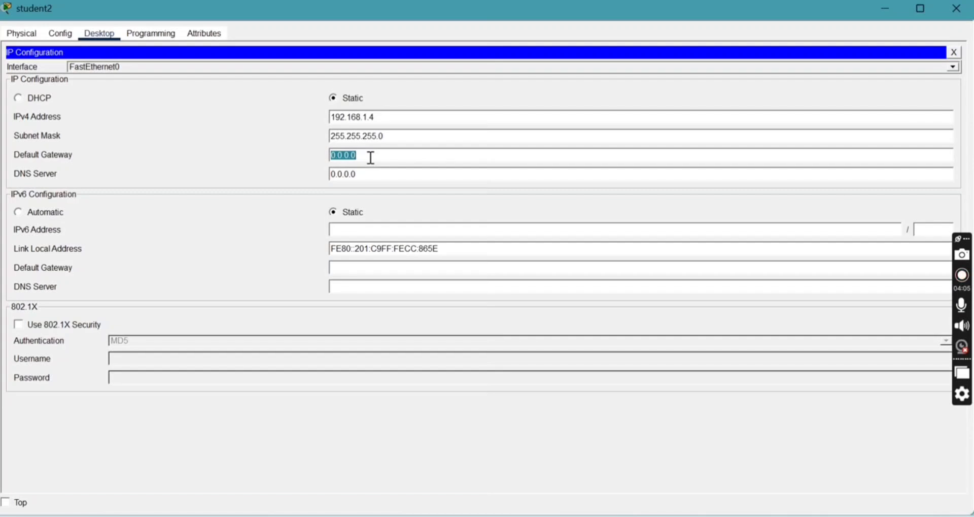
pyautogui.write('192.168.1.1')
pyautogui.click(956, 8)
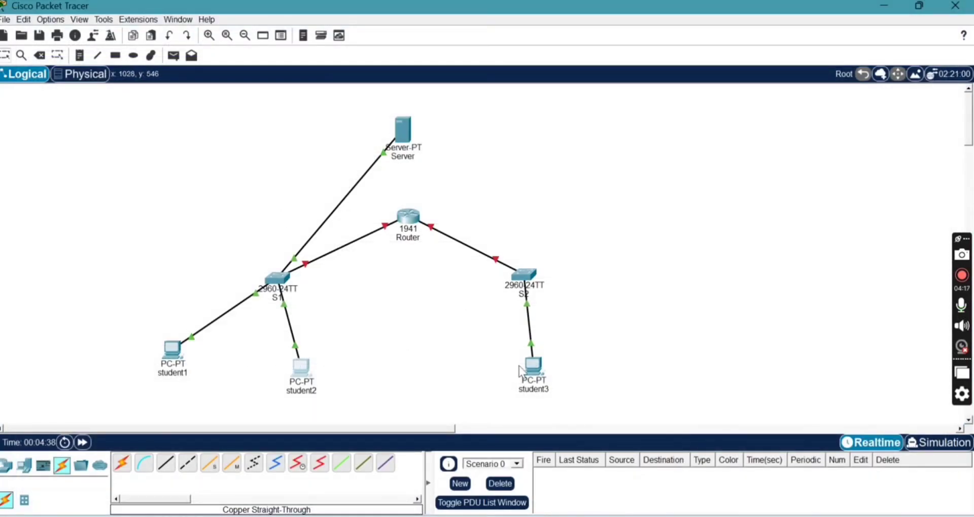
# Step: Configure PC student3 with static IPv4 address 192.168.2.2, subnet mask 255.255.255.0 and default gateway 192.168.2.1
pyautogui.click(533, 364)
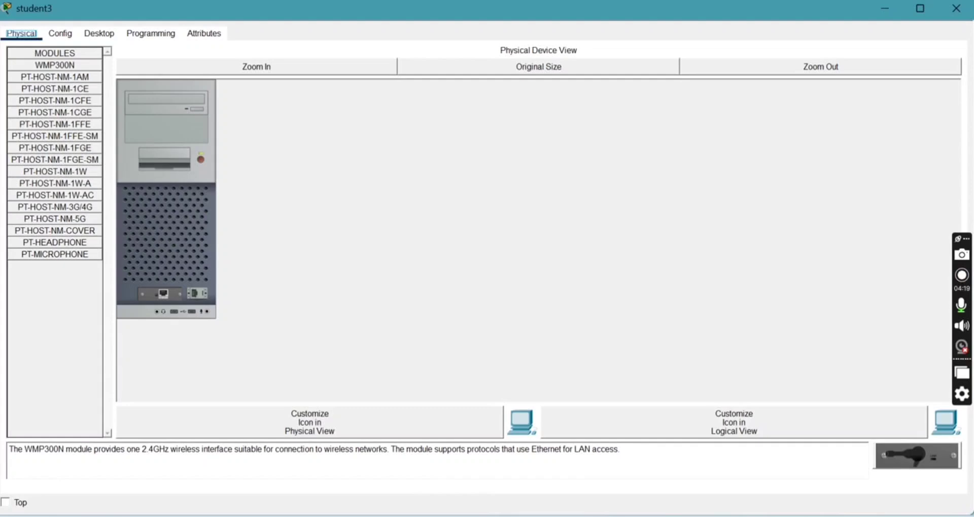
pyautogui.click(99, 33)
pyautogui.click(92, 87)
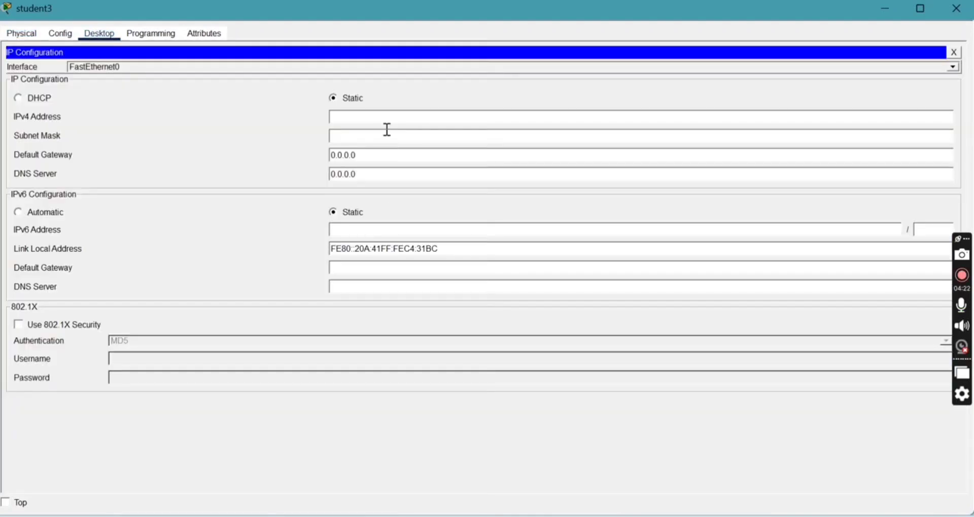
pyautogui.write('192.168.2.2')
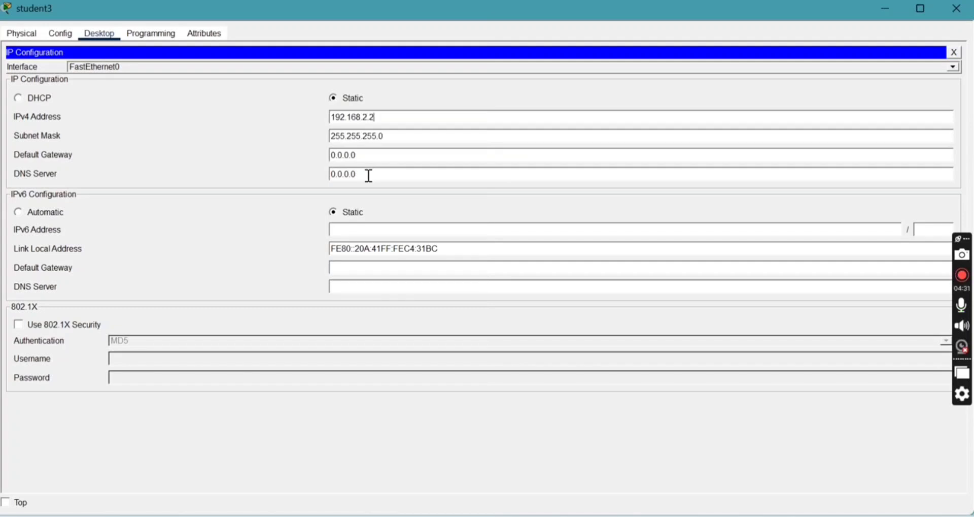
pyautogui.press('Tab')
pyautogui.press('Tab')
pyautogui.press('BackSpace')
pyautogui.write('192.168.2.1')
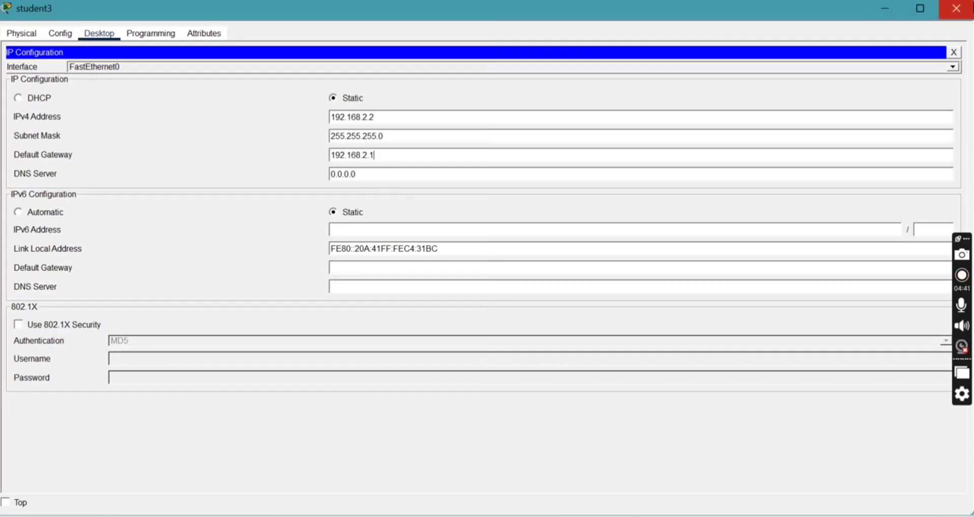
pyautogui.click(956, 8)
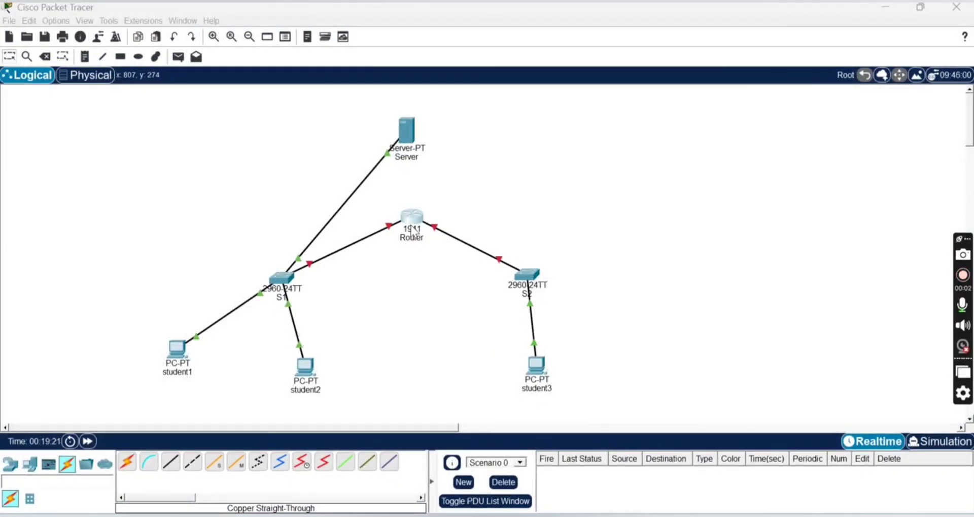
# Step: Start a session on the router's command line and enter privileged mode with the enable command
pyautogui.click(414, 228)
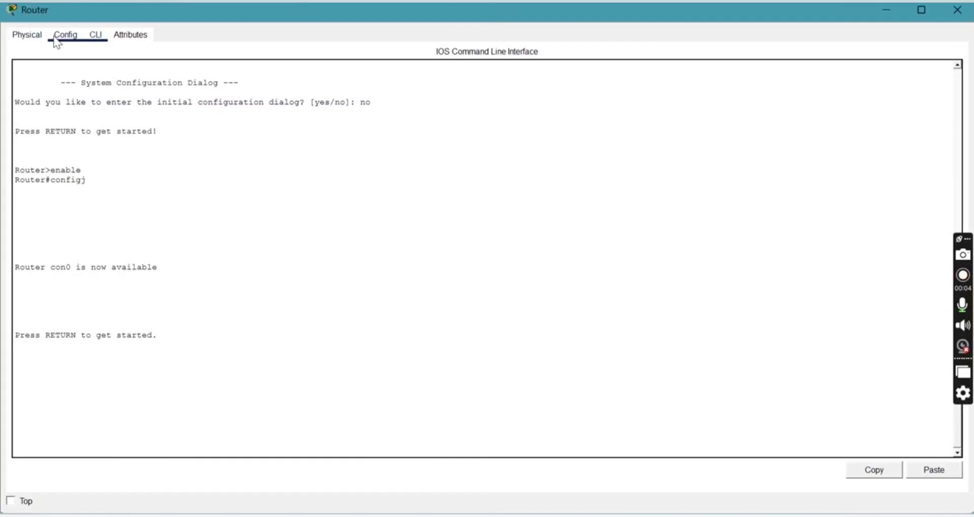
pyautogui.scroll(8, 187, 262)
pyautogui.scroll(-9, 186, 262)
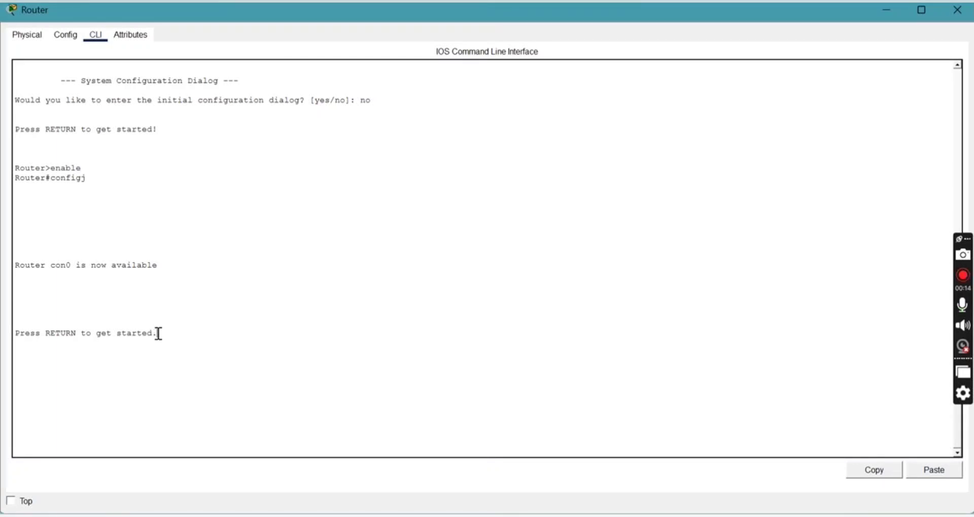
pyautogui.press('Return')
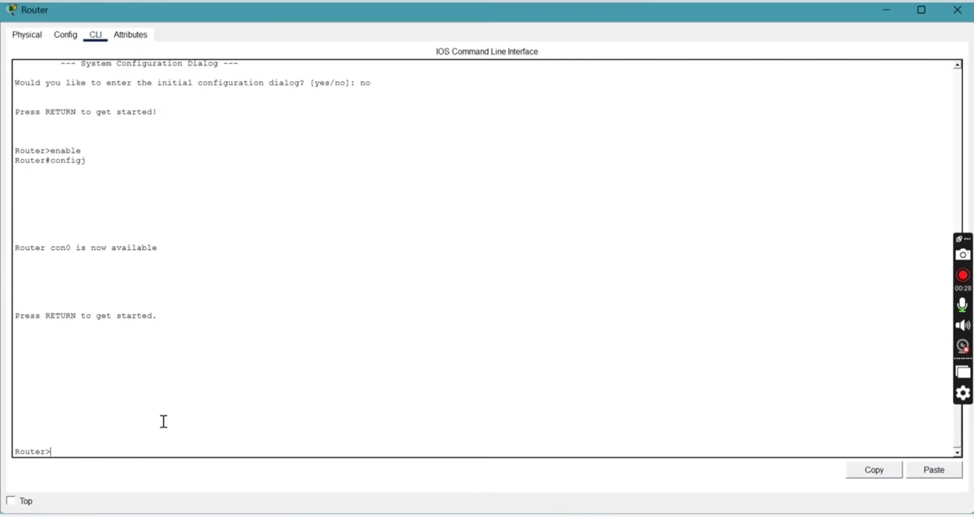
pyautogui.write('enable')
pyautogui.press('Return')
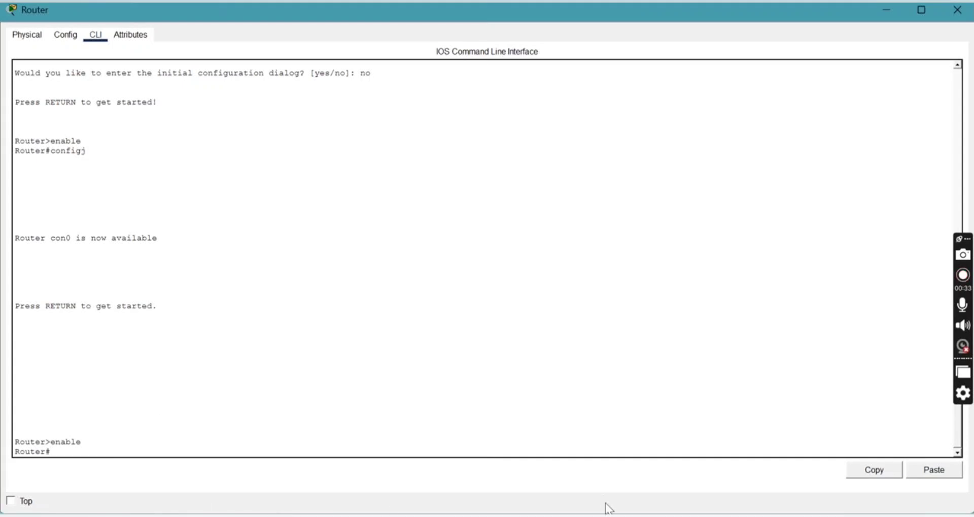
# Step: Enter the router's global configuration mode with the configure terminal command, following the command list in the notes
pyautogui.moveTo(579, 484)
pyautogui.click(621, 444)
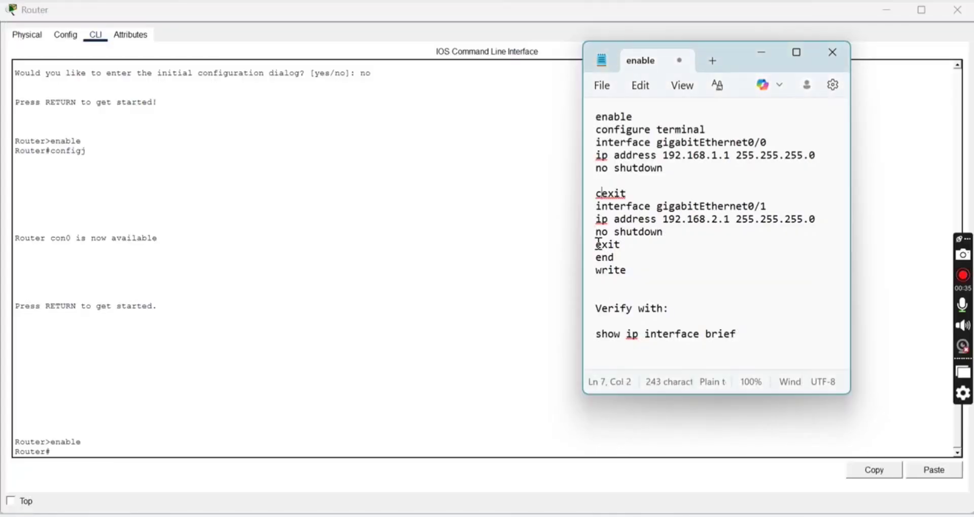
pyautogui.click(57, 451)
pyautogui.write('confi')
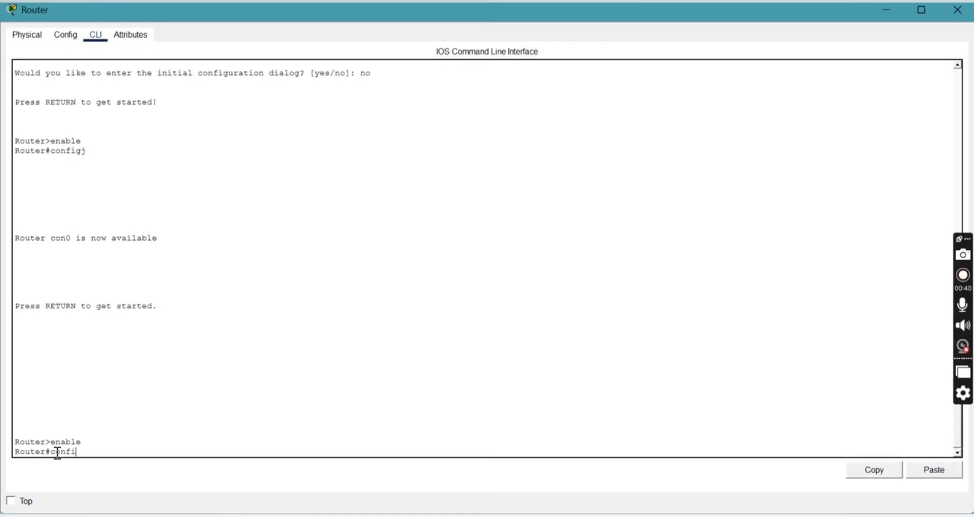
pyautogui.write('gure terminal')
pyautogui.press('Return')
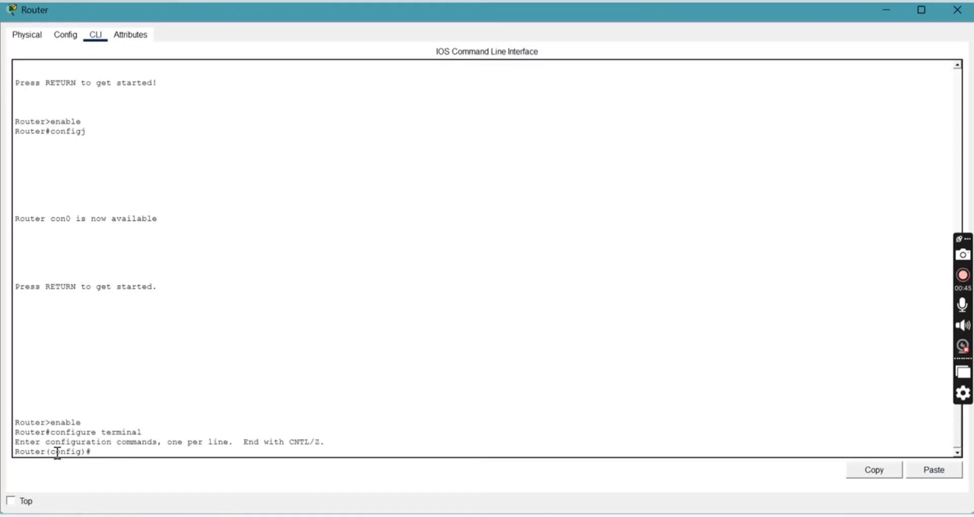
# Step: Enter interface configuration mode for gigabitEthernet0/0 on the router
pyautogui.hotkey('alt', 'Tab')
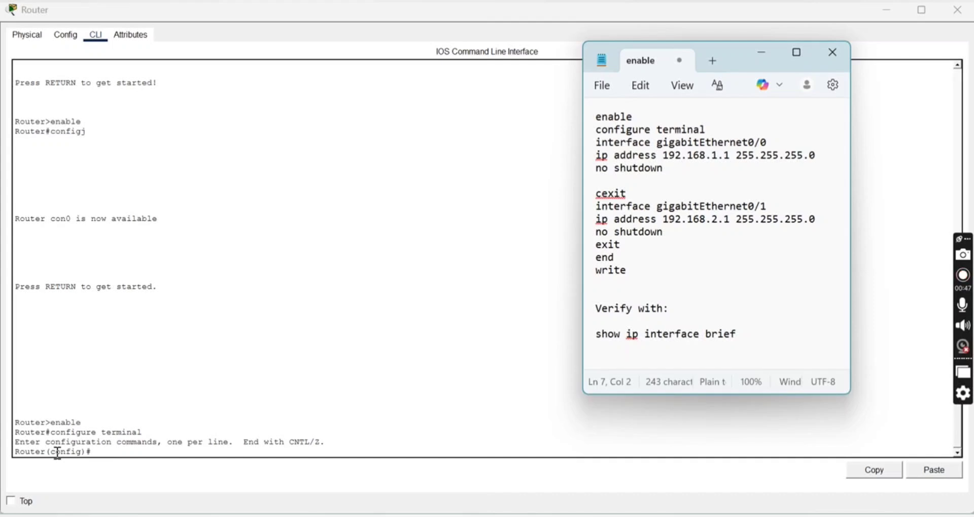
pyautogui.write('i')
pyautogui.click(92, 449)
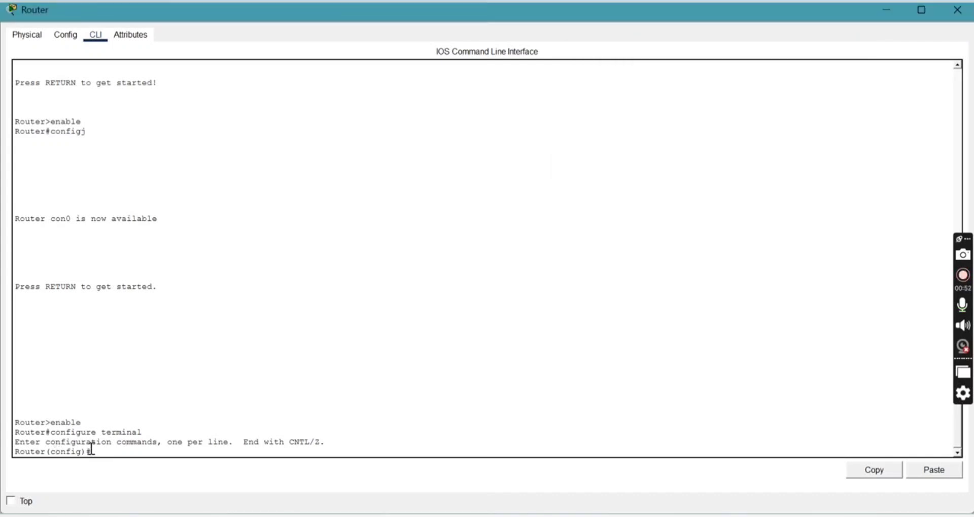
pyautogui.write('in')
pyautogui.write('terface gi')
pyautogui.write('gabi')
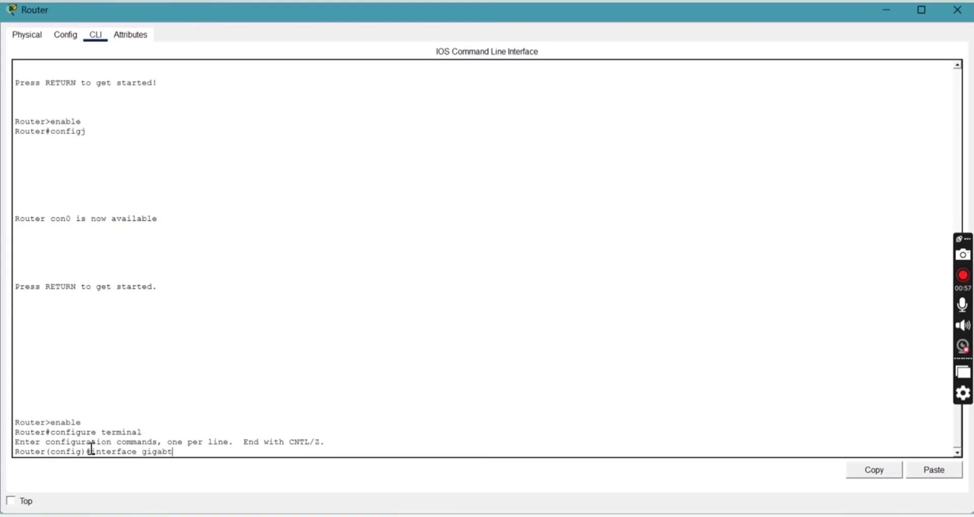
pyautogui.write('tEthernet0/0')
pyautogui.press('Return')
# Step: Assign IP address 192.168.1.1 with subnet mask 255.255.255.0 to the gigabitEthernet0/0 interface
pyautogui.hotkey('alt', 'Tab')
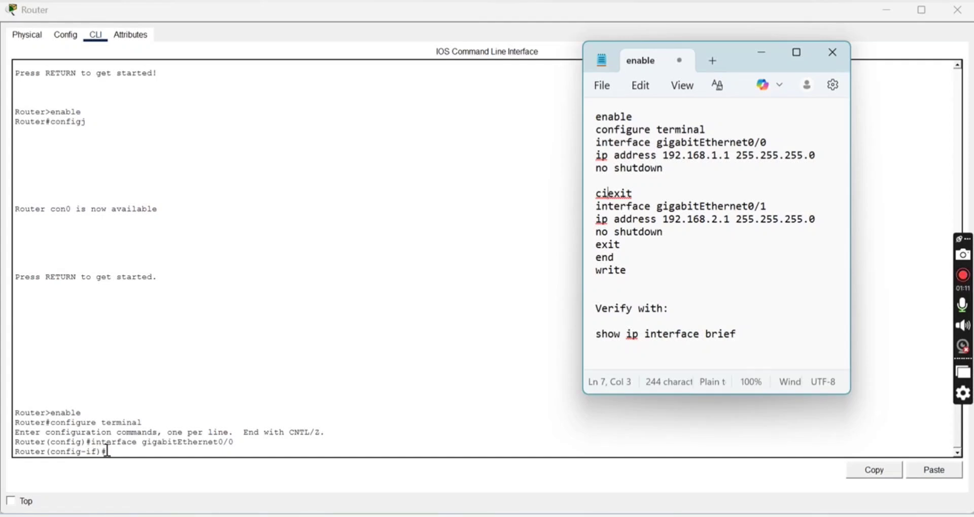
pyautogui.click(107, 451)
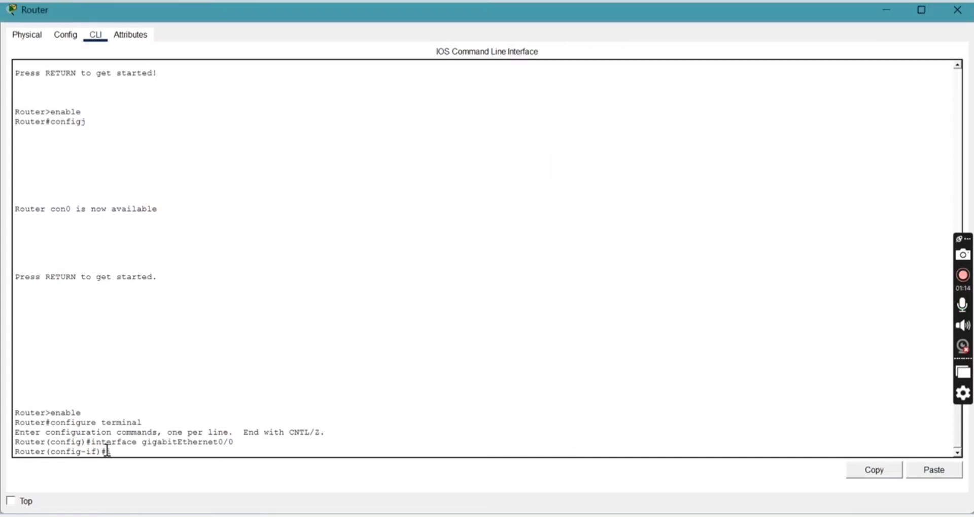
pyautogui.write('ip address 192.168.1.1 2')
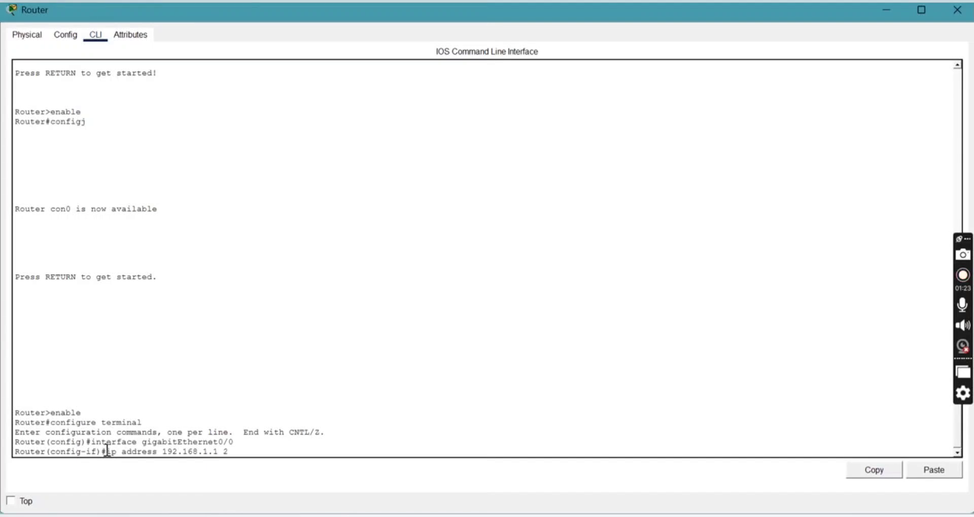
pyautogui.write('55.255.255.0')
pyautogui.press('Return')
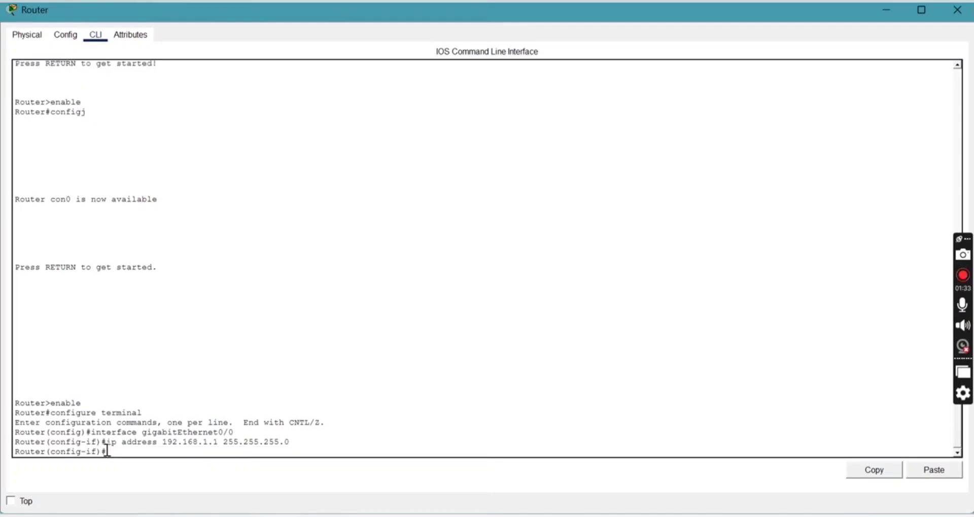
# Step: Enable the gigabitEthernet0/0 interface with no shutdown and exit to global configuration mode
pyautogui.hotkey('alt', 'Tab')
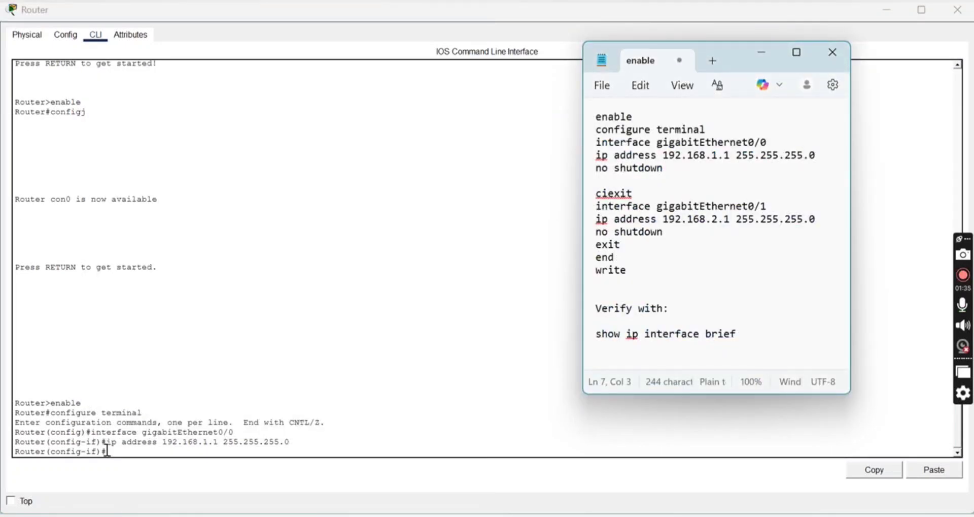
pyautogui.hotkey('alt', 'Tab')
pyautogui.write('no s')
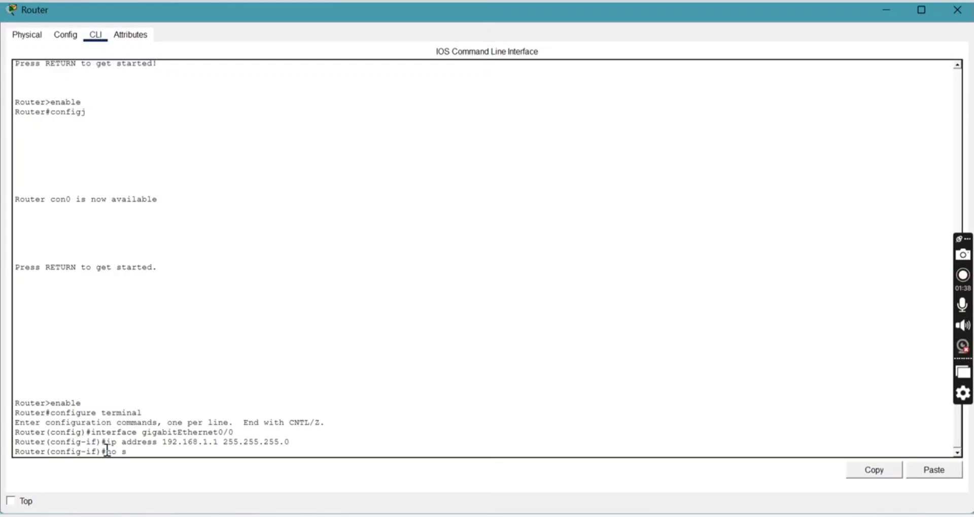
pyautogui.write('hutdown')
pyautogui.press('Return')
pyautogui.write('e')
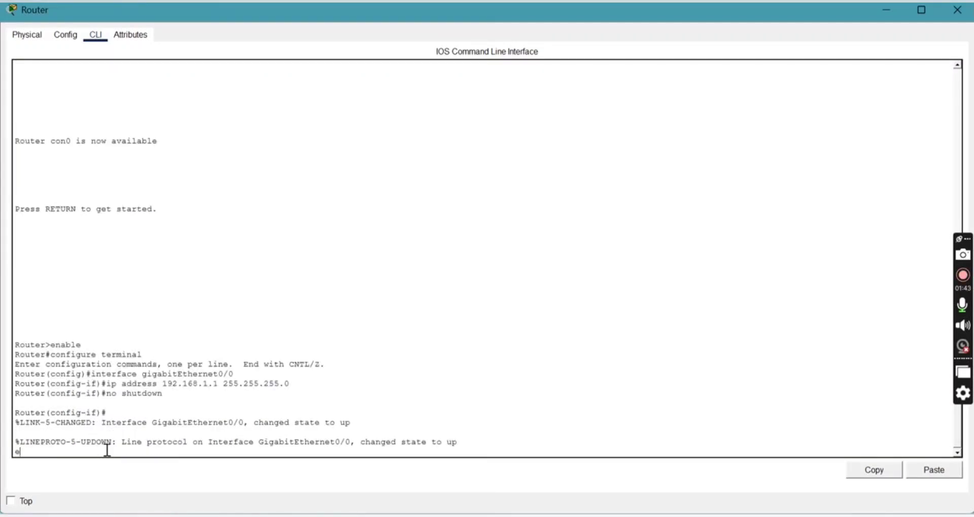
pyautogui.hotkey('alt', 'Tab')
pyautogui.hotkey('alt', 'Tab')
pyautogui.write('xit')
pyautogui.press('Return')
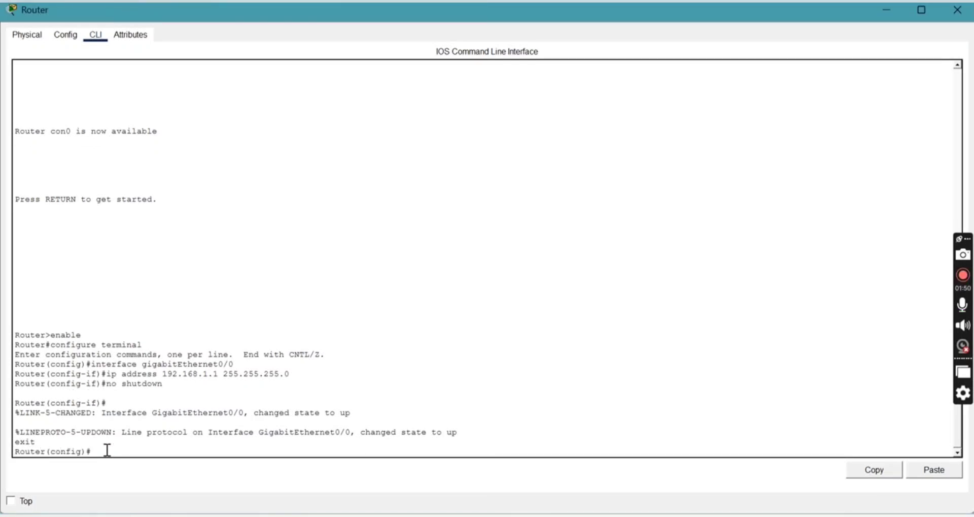
# Step: Check the notes for the next command and enter interface configuration mode for gigabitEthernet0/1
pyautogui.hotkey('alt', 'Tab')
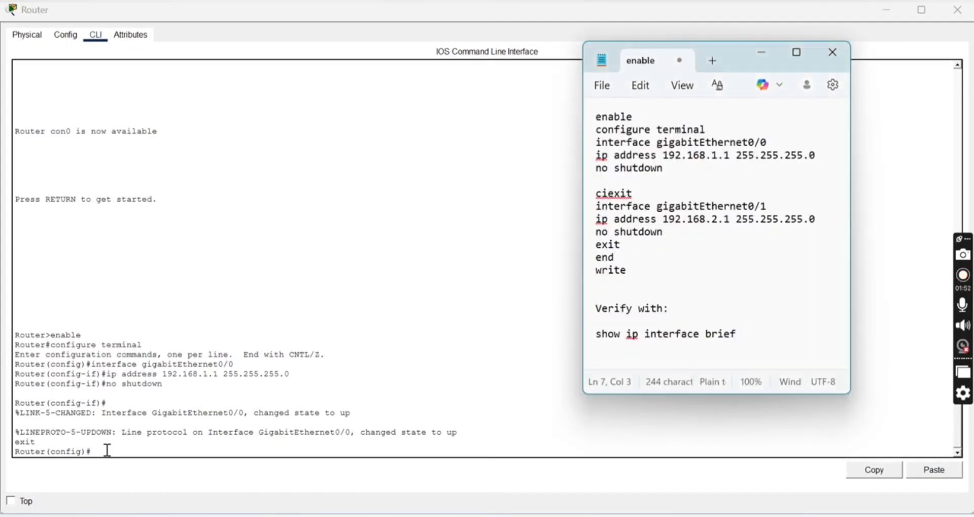
pyautogui.hotkey('alt', 'Tab')
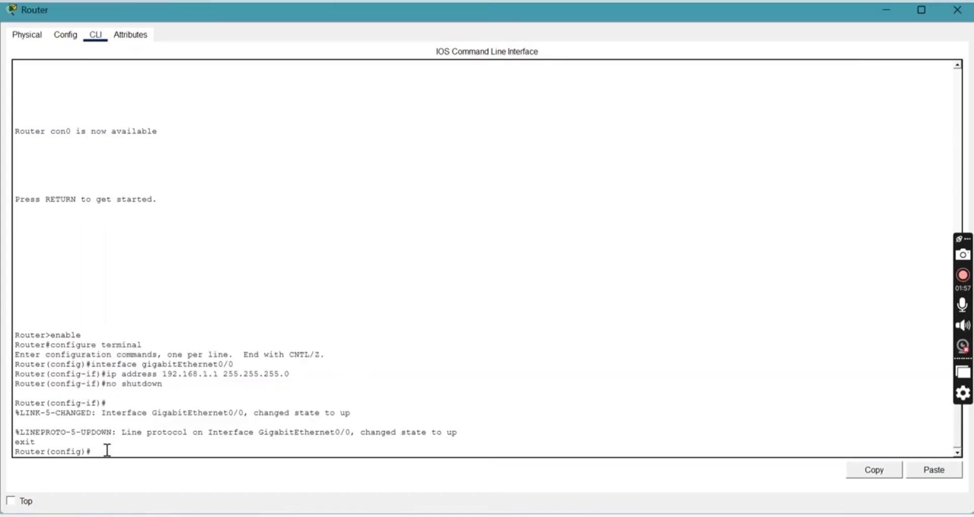
pyautogui.hotkey('alt', 'Tab')
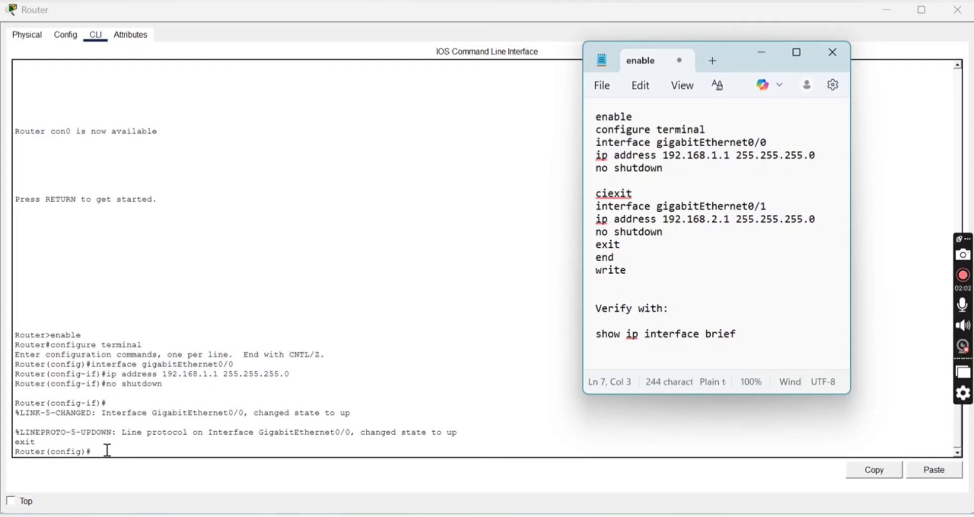
pyautogui.hotkey('alt', 'Tab')
pyautogui.write('in')
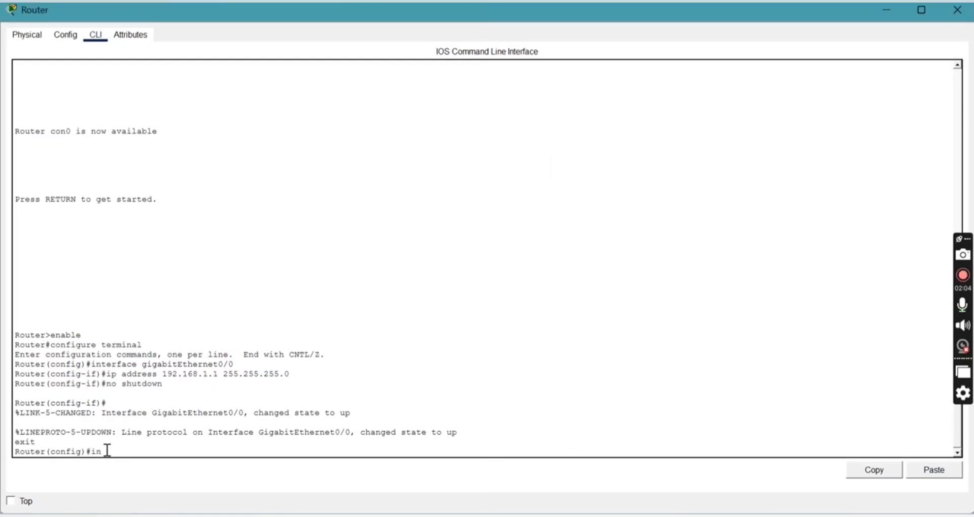
pyautogui.write('terface gigabit')
pyautogui.write('ETH')
pyautogui.press('BackSpace')
pyautogui.press('BackSpace')
pyautogui.write('tj')
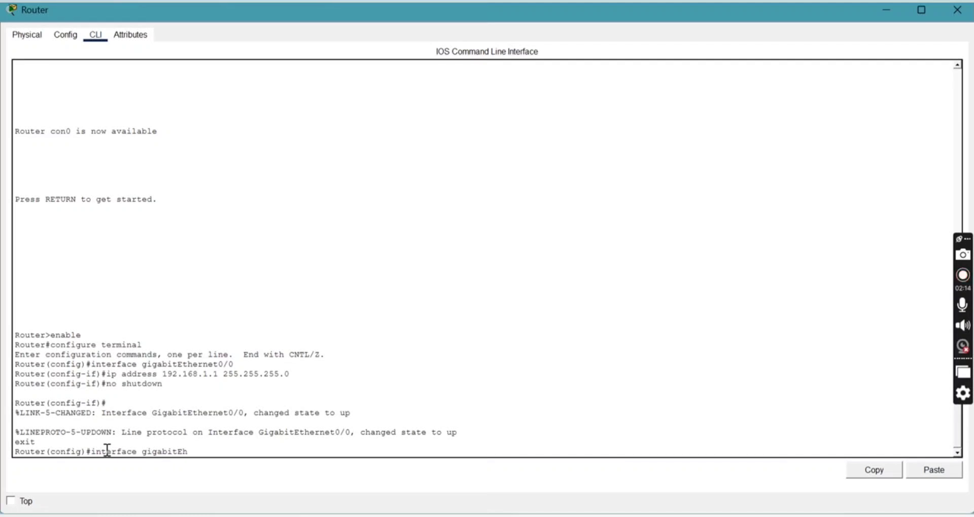
pyautogui.press('BackSpace')
pyautogui.write('hernet0/1')
pyautogui.hotkey('alt', 'Tab')
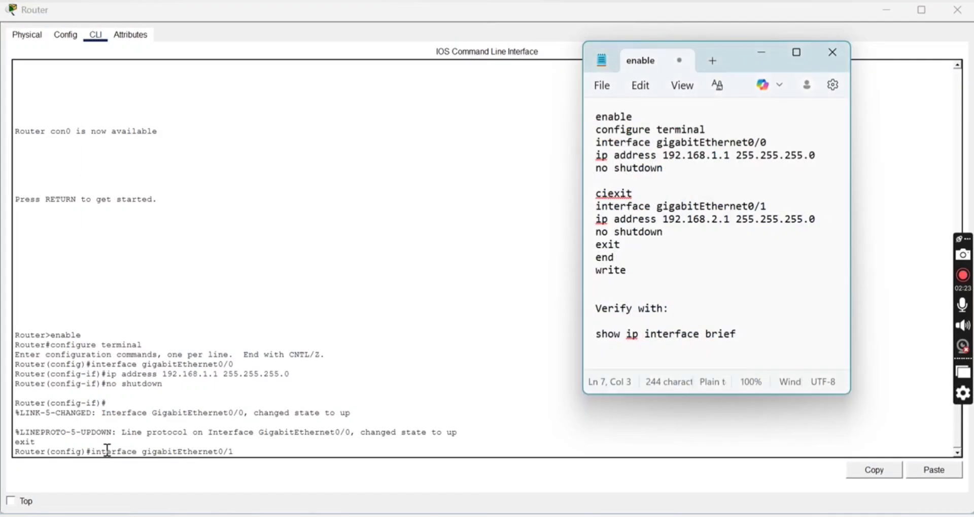
pyautogui.click(233, 450)
pyautogui.press('Return')
# Step: Assign IP address 192.168.2.1 with subnet mask 255.255.255.0 to the gigabitEthernet0/1 interface
pyautogui.hotkey('alt', 'Tab')
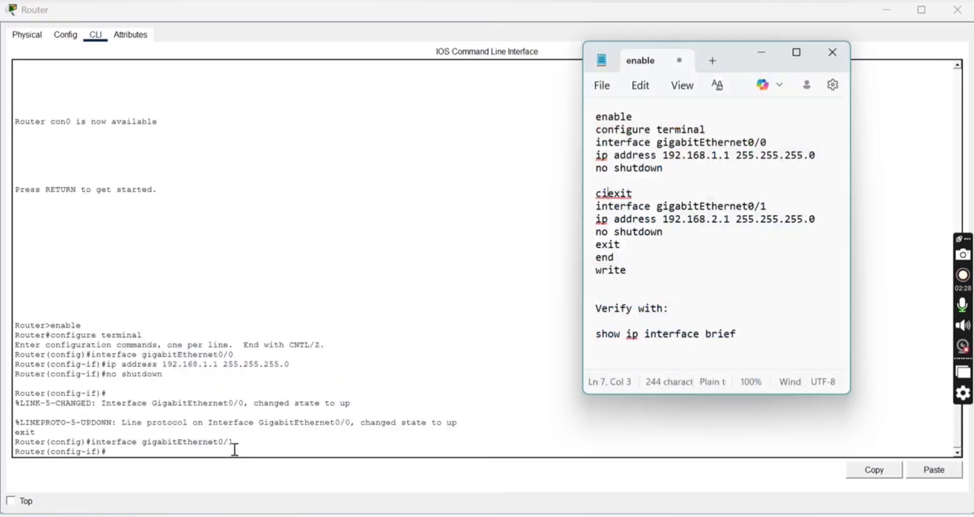
pyautogui.click(216, 451)
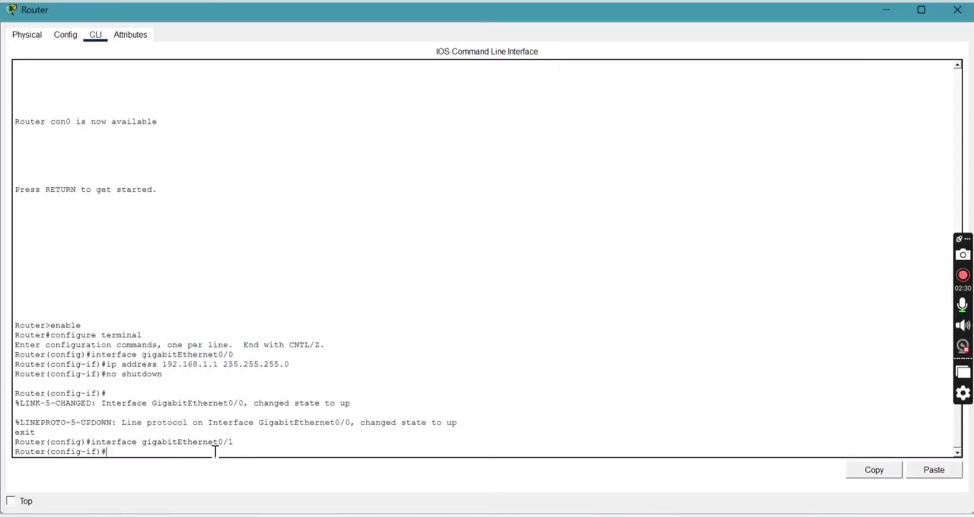
pyautogui.write('ip address 192.168.2.1')
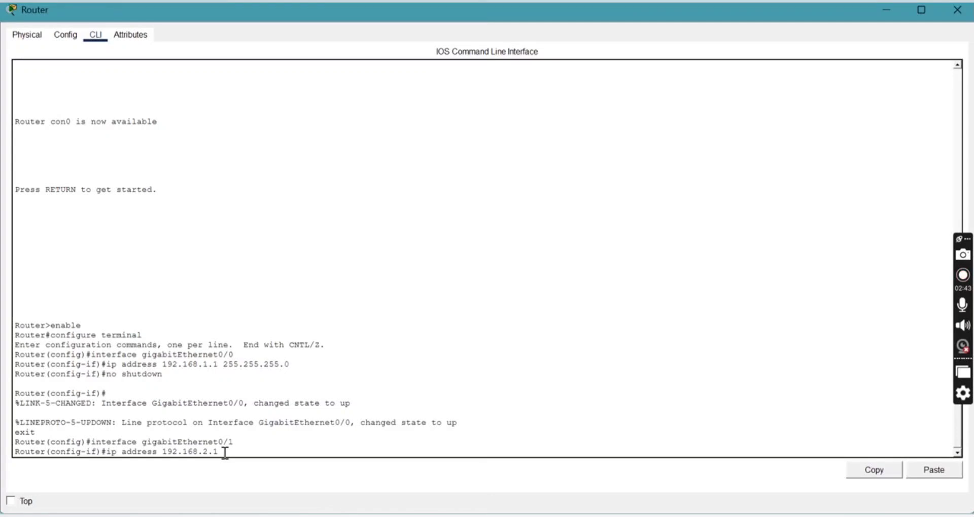
pyautogui.hotkey('alt', 'Tab')
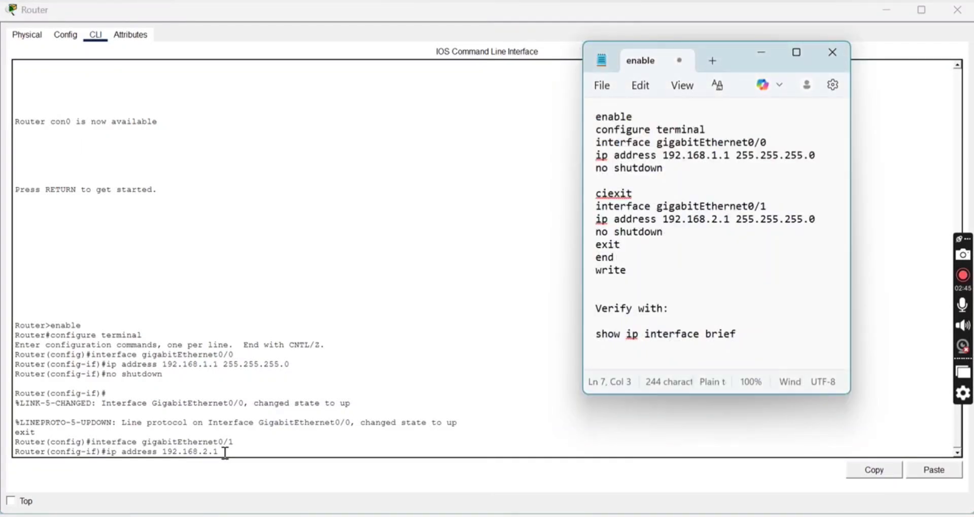
pyautogui.hotkey('alt', 'Tab')
pyautogui.write('2.1 255')
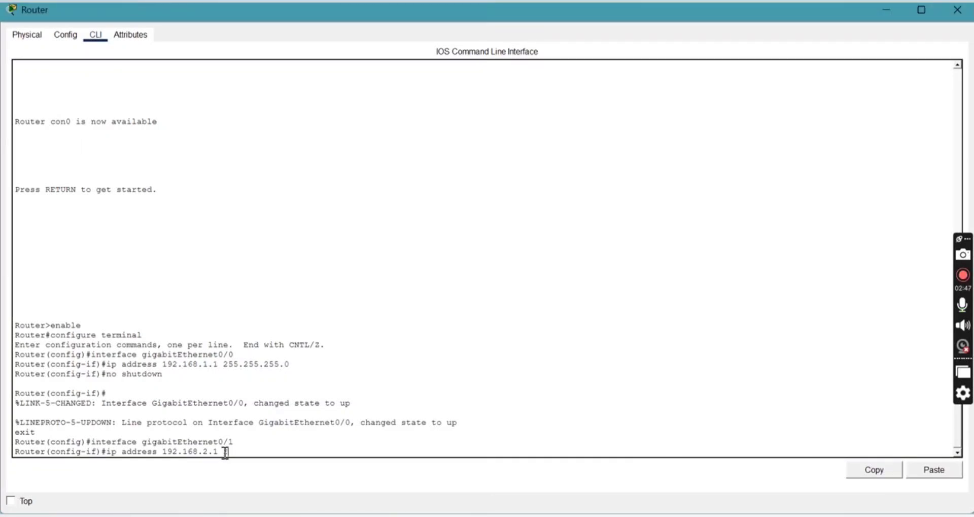
pyautogui.write('.255.255.0')
pyautogui.hotkey('alt', 'Tab')
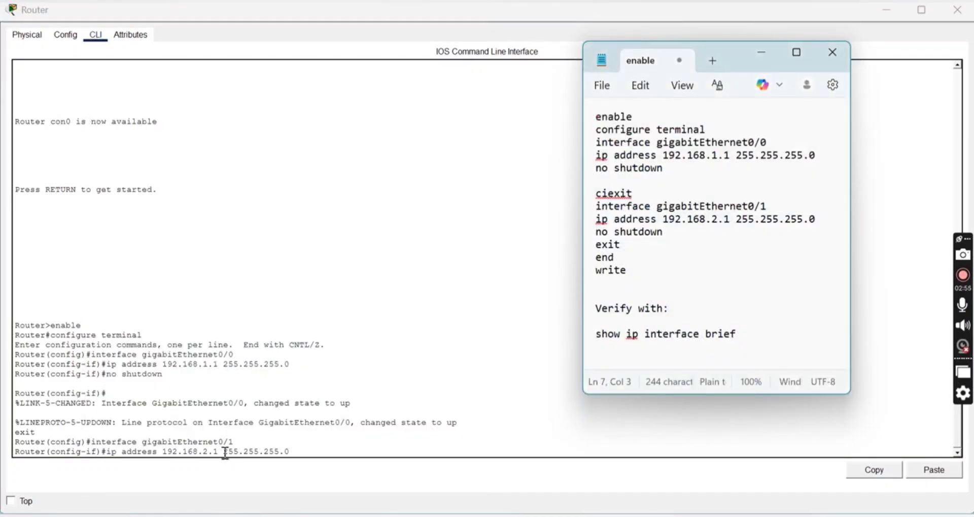
pyautogui.click(322, 453)
pyautogui.press('Return')
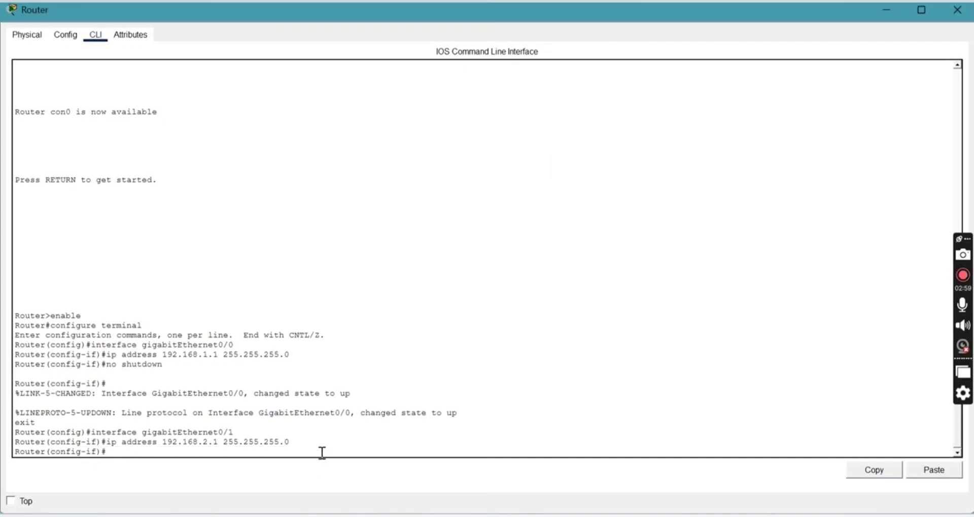
# Step: Enable the gigabitEthernet0/1 interface with no shutdown and exit its interface configuration mode
pyautogui.hotkey('alt', 'Tab')
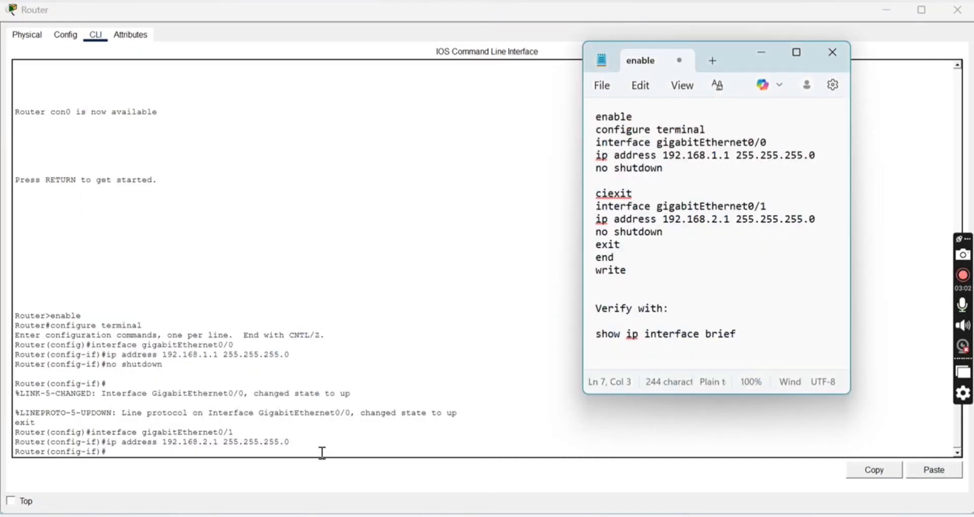
pyautogui.click(322, 452)
pyautogui.write('no s')
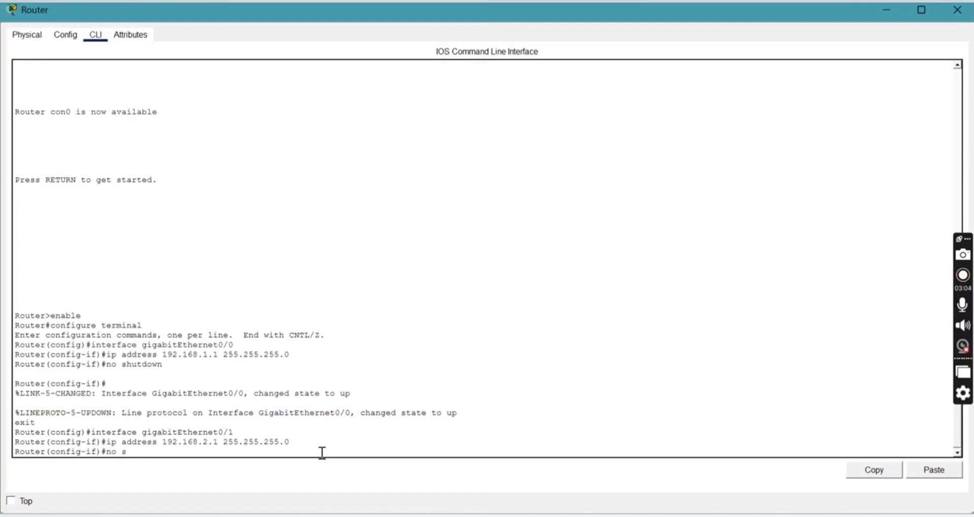
pyautogui.write('hutdown')
pyautogui.press('Return')
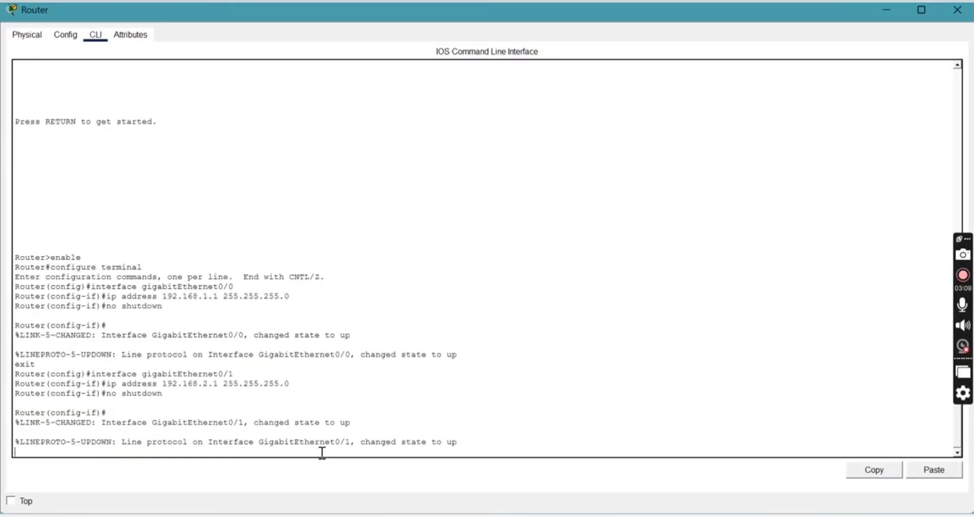
pyautogui.hotkey('alt', 'Tab')
pyautogui.click(322, 452)
pyautogui.write('exit')
pyautogui.press('Return')
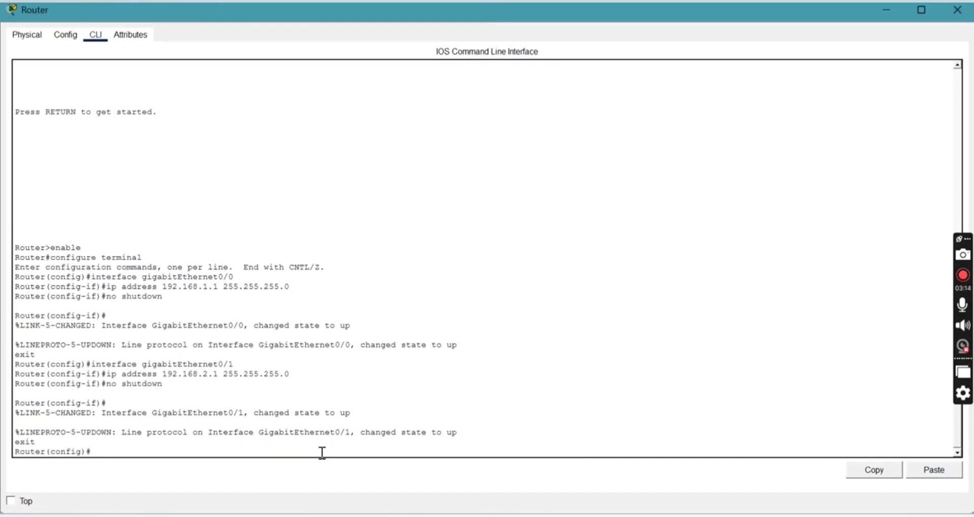
# Step: Leave configuration mode with the end command and save the router's configuration with write
pyautogui.write('end')
pyautogui.press('Return')
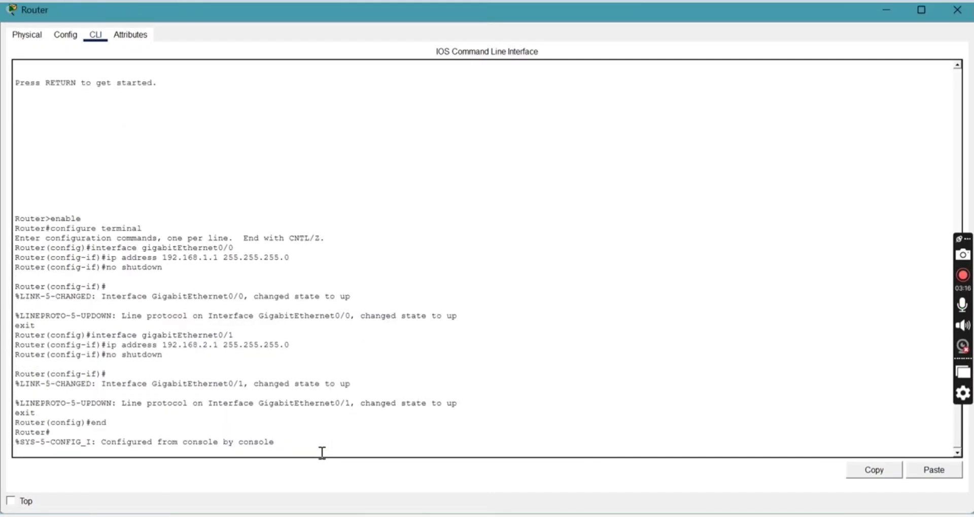
pyautogui.hotkey('alt', 'Tab')
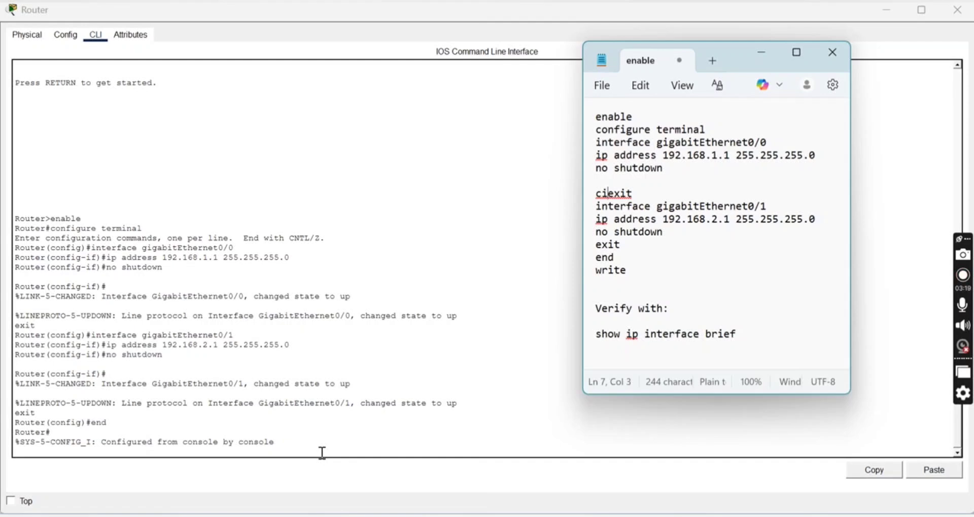
pyautogui.hotkey('alt', 'Tab')
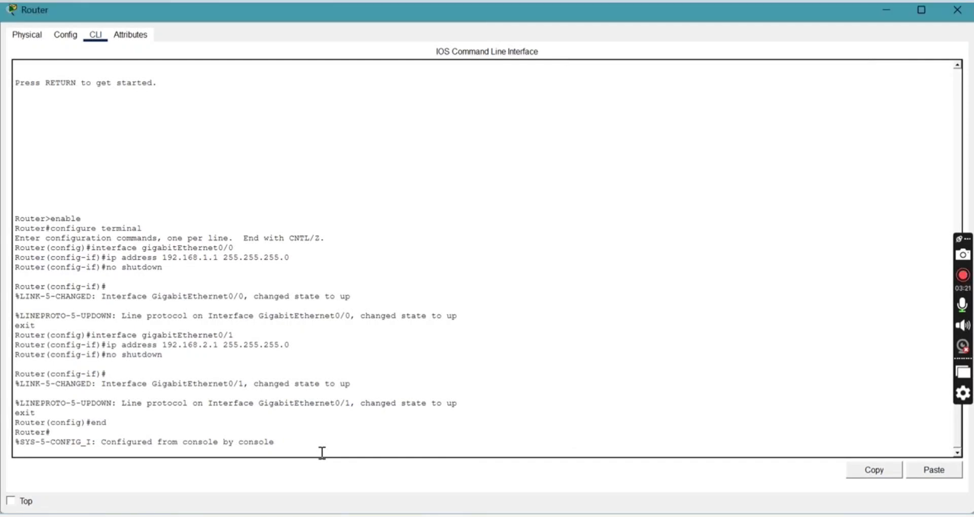
pyautogui.write('write')
pyautogui.press('Return')
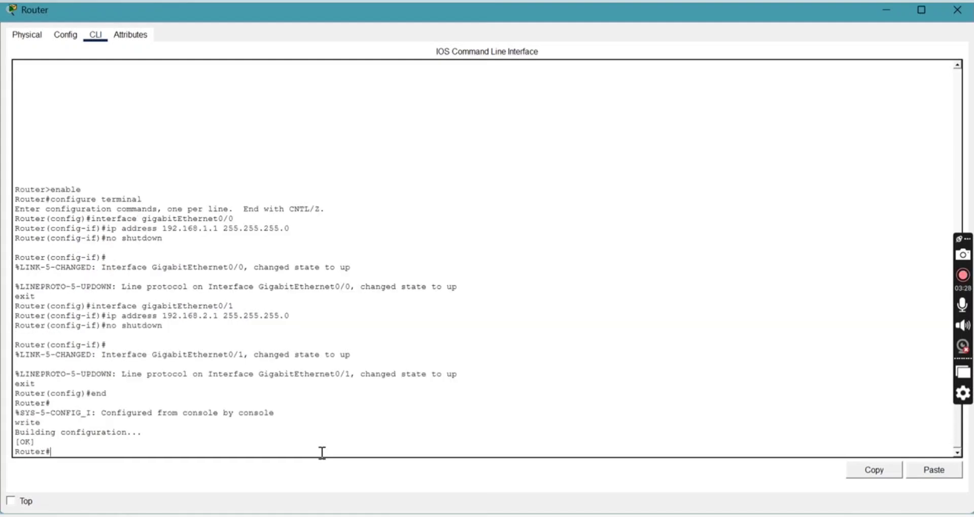
# Step: Look up the verification command in the notes and run show ip interface brief on the router to check both GigabitEthernet interfaces
pyautogui.hotkey('alt', 'Tab')
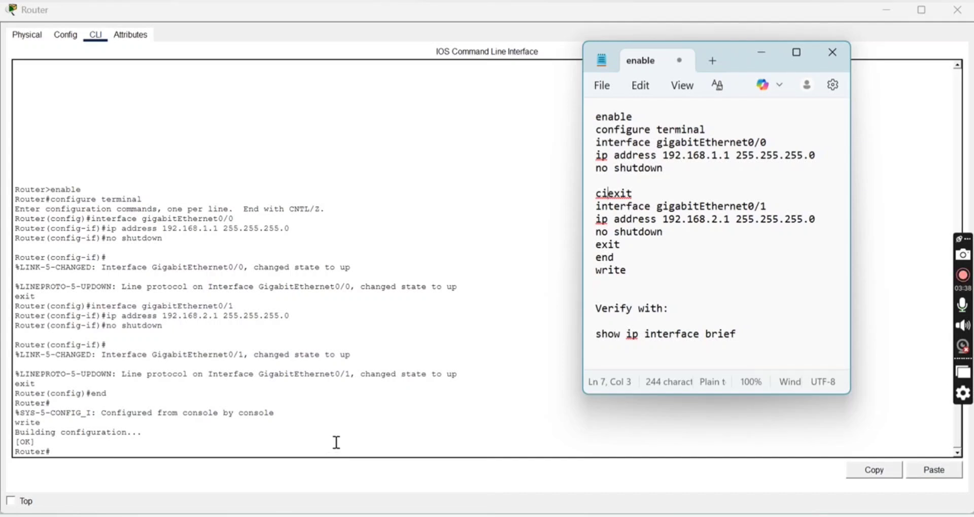
pyautogui.click(246, 449)
pyautogui.write('sh')
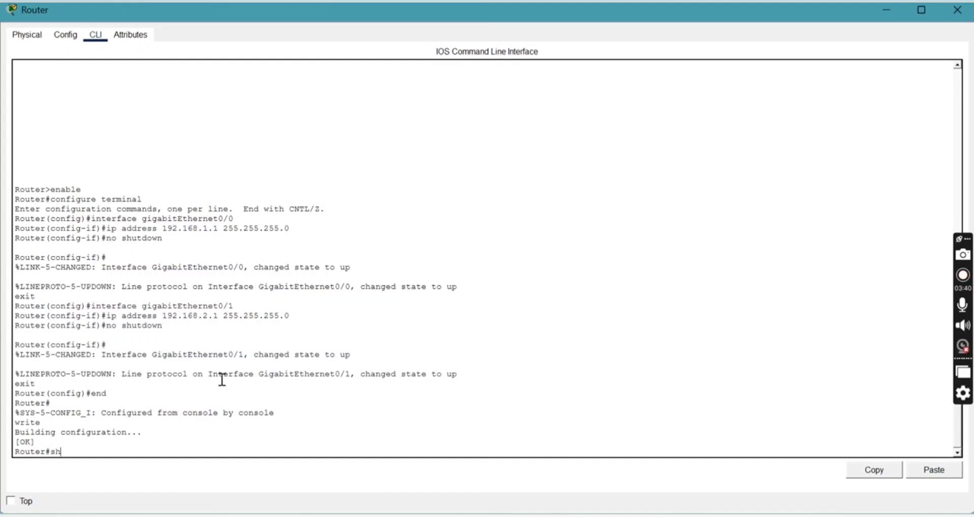
pyautogui.write('ow ip interface brief')
pyautogui.press('Return')
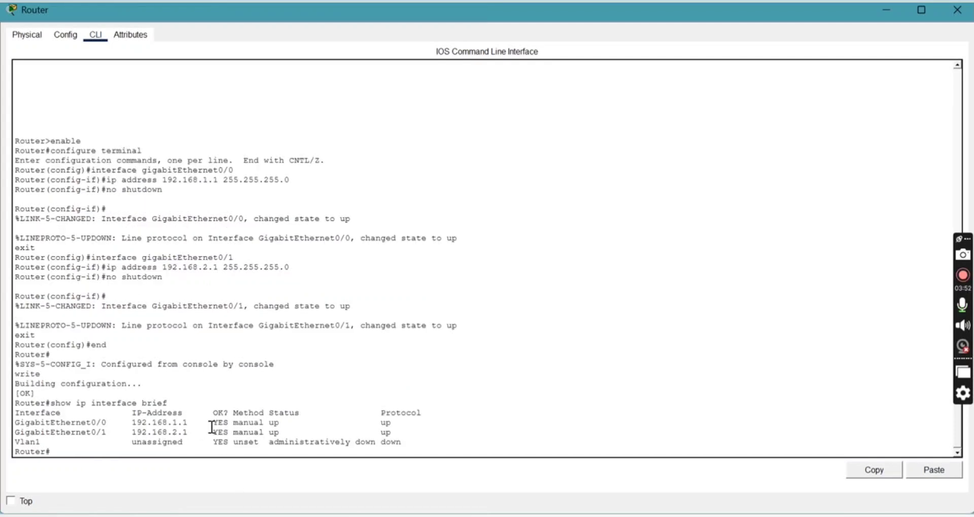
pyautogui.moveTo(212, 425); pyautogui.dragTo(399, 433)
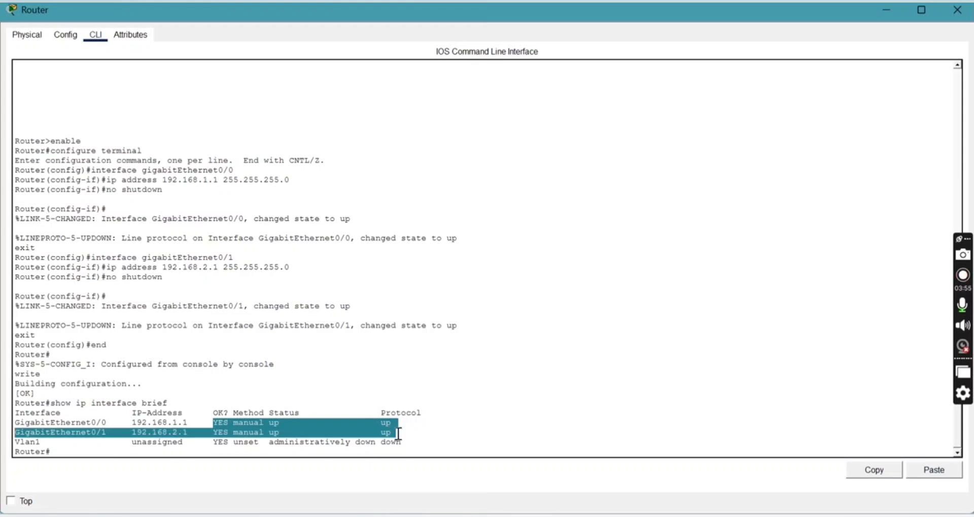
pyautogui.click(252, 426)
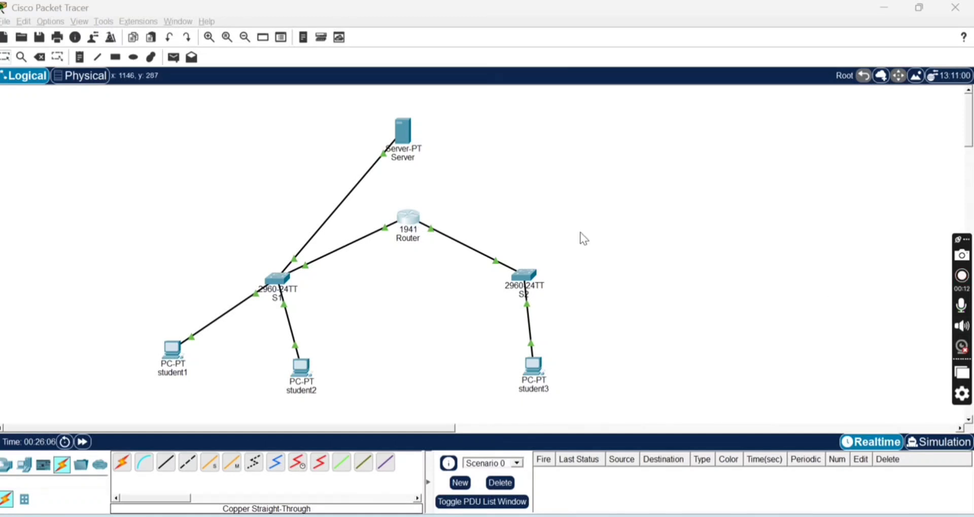
# Step: Open index.html for editing in the server's HTTP service and delete all of its existing code
pyautogui.click(402, 129)
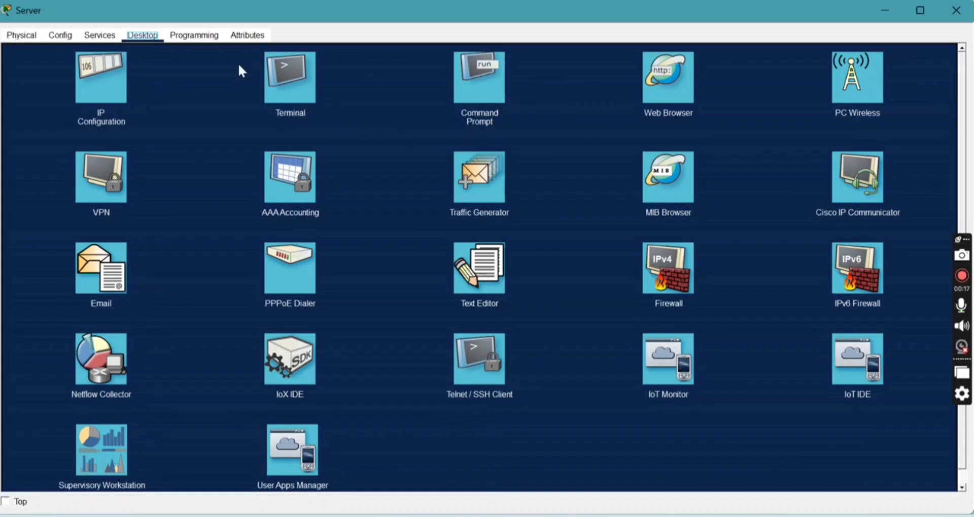
pyautogui.click(101, 36)
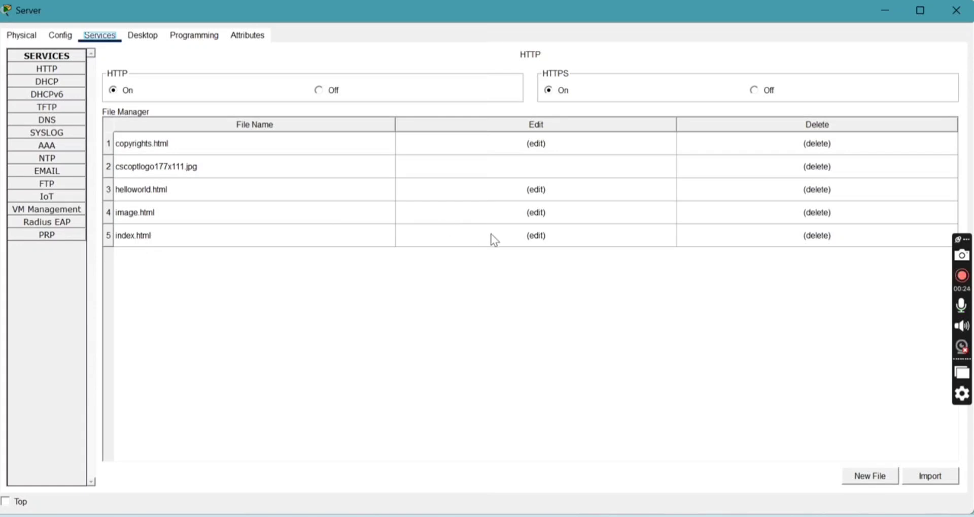
pyautogui.click(534, 243)
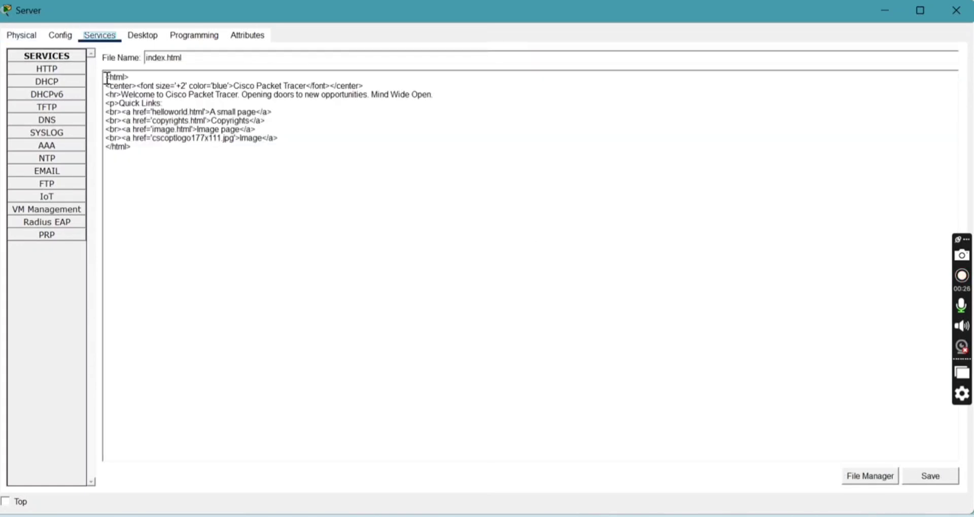
pyautogui.moveTo(105, 77); pyautogui.dragTo(224, 163)
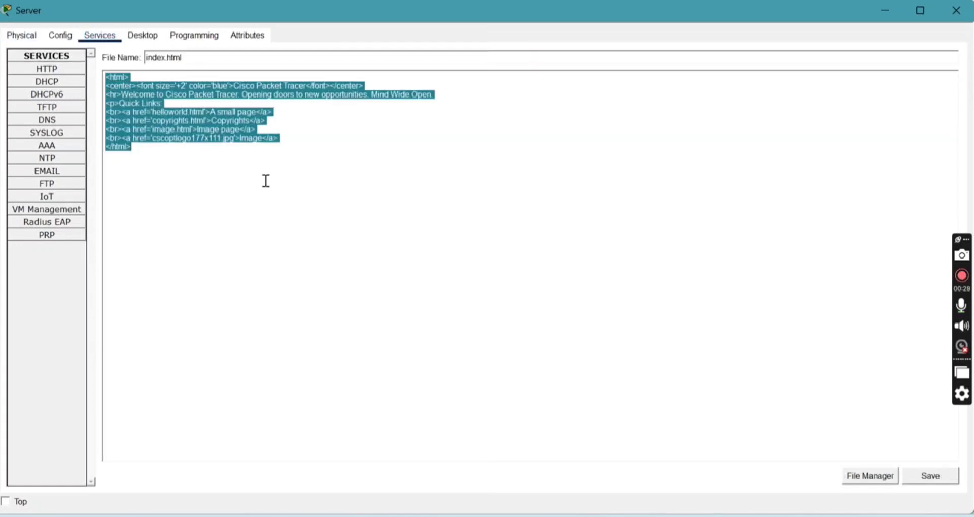
pyautogui.press('BackSpace')
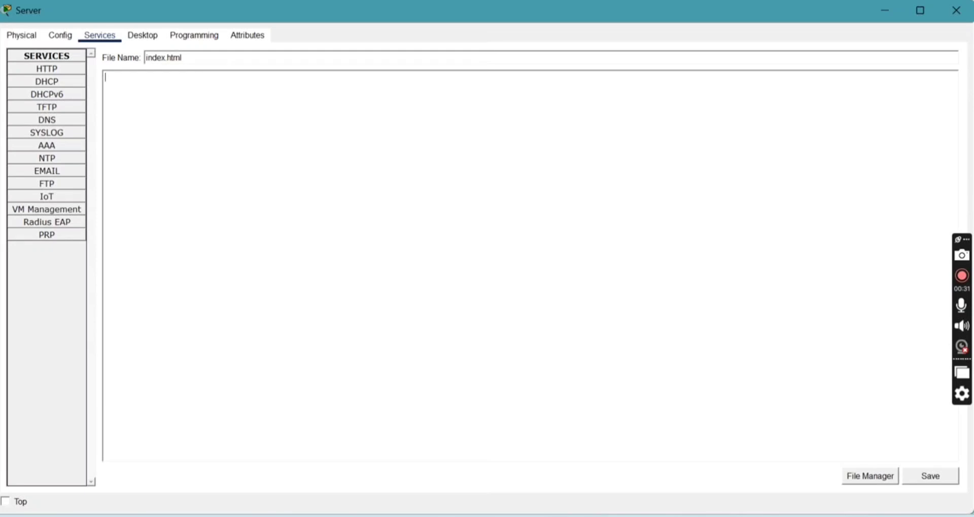
# Step: Switch to the Notepad window with the prepared web page and select its entire HTML code, from the DOCTYPE line to the closing html tag
pyautogui.moveTo(633, 464)
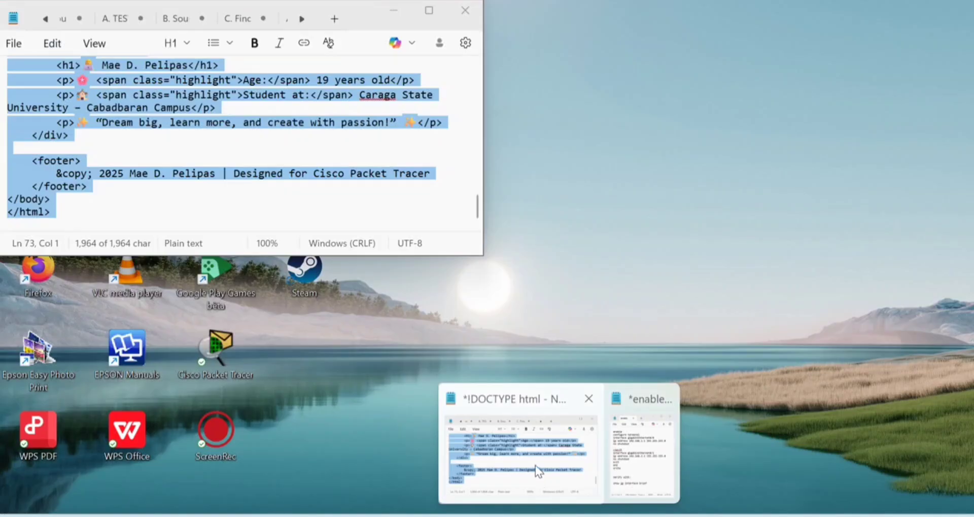
pyautogui.click(535, 465)
pyautogui.scroll(10, 172, 137)
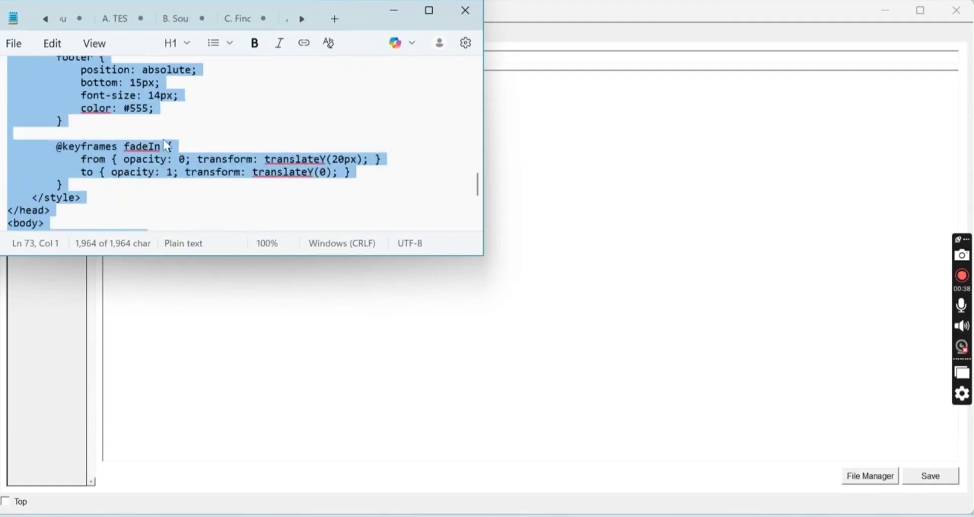
pyautogui.click(276, 128)
pyautogui.scroll(5, 277, 129)
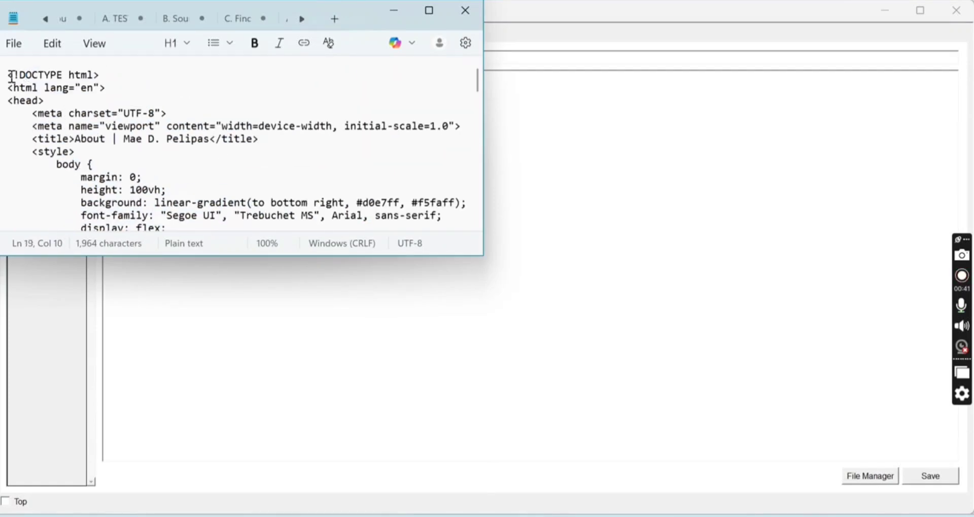
pyautogui.click(9, 74)
pyautogui.hotkey('shift', 'Down')
pyautogui.scroll(-15, 265, 199)
pyautogui.moveTo(5, 75); pyautogui.dragTo(122, 210)
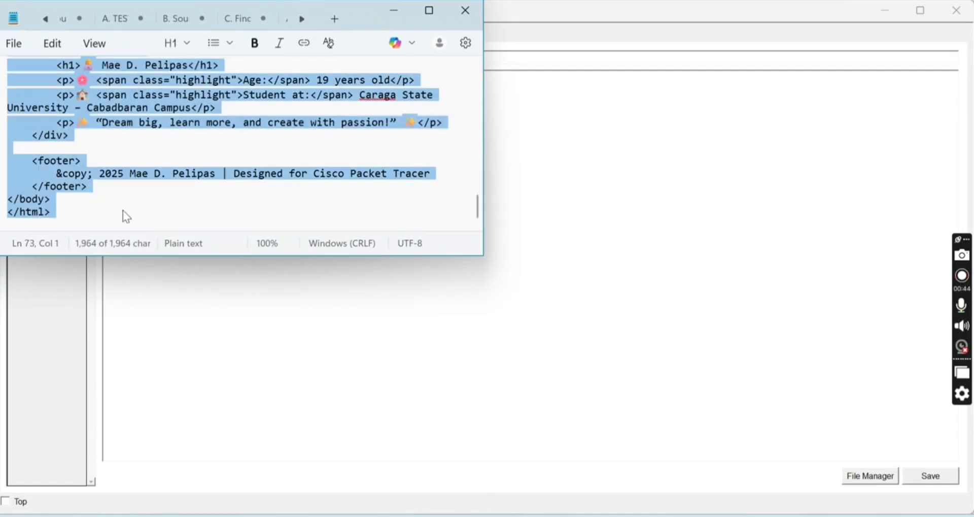
# Step: Paste the prepared HTML code into the server's index.html and save it, overwriting the existing file
pyautogui.click(387, 16)
pyautogui.hotkey('ctrl', 'v')
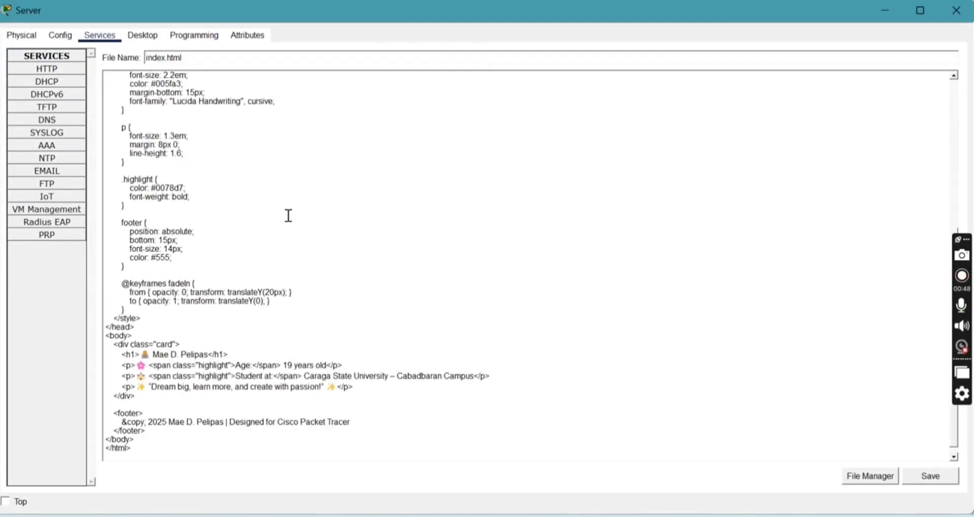
pyautogui.scroll(10, 288, 213)
pyautogui.scroll(-8, 289, 212)
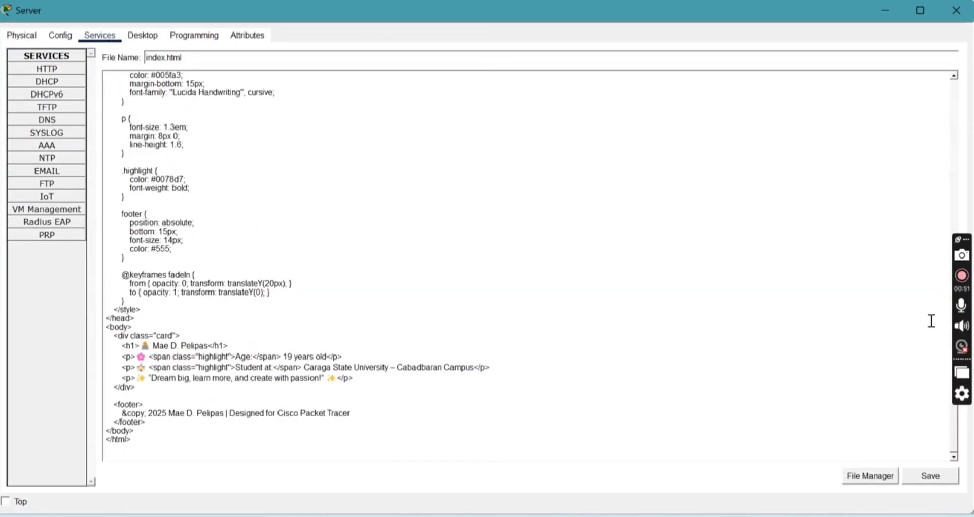
pyautogui.click(912, 477)
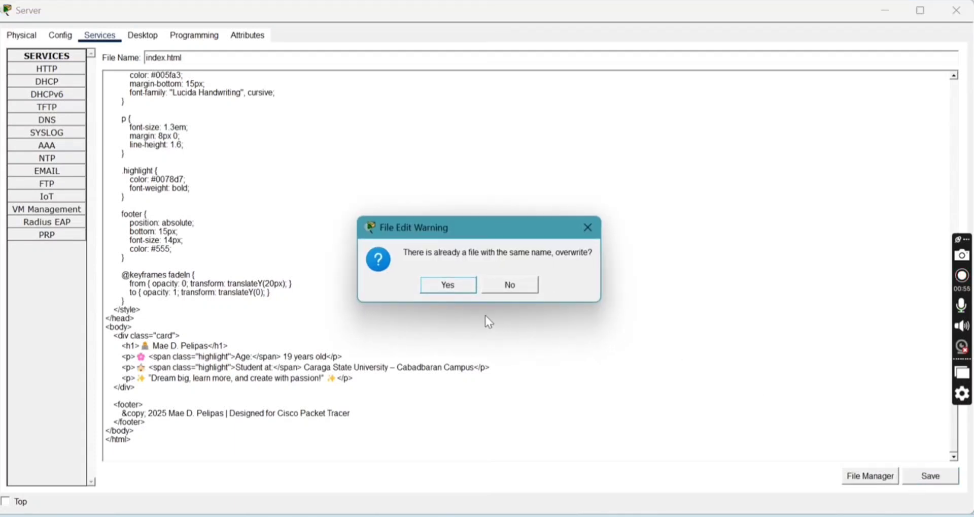
pyautogui.click(459, 283)
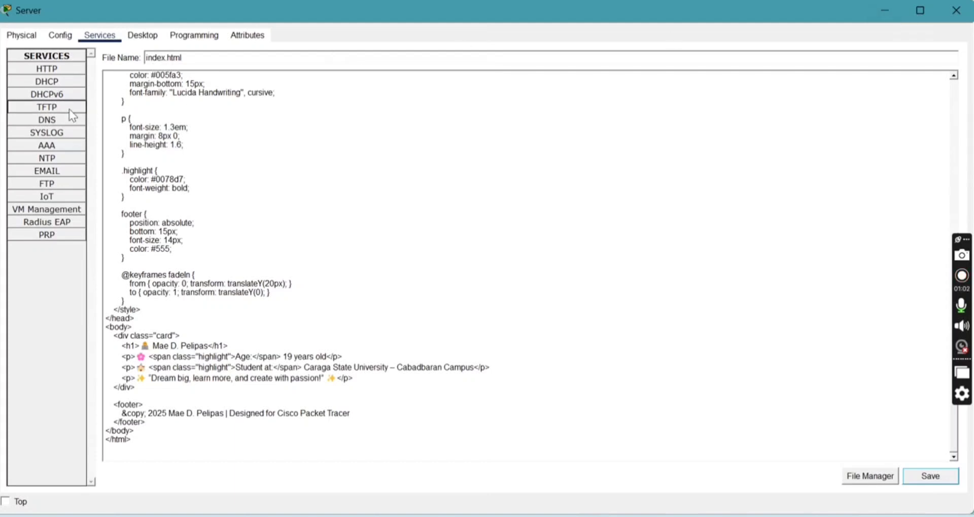
# Step: Enter mae.com as the record name in the server's DNS service and turn the service on
pyautogui.click(48, 120)
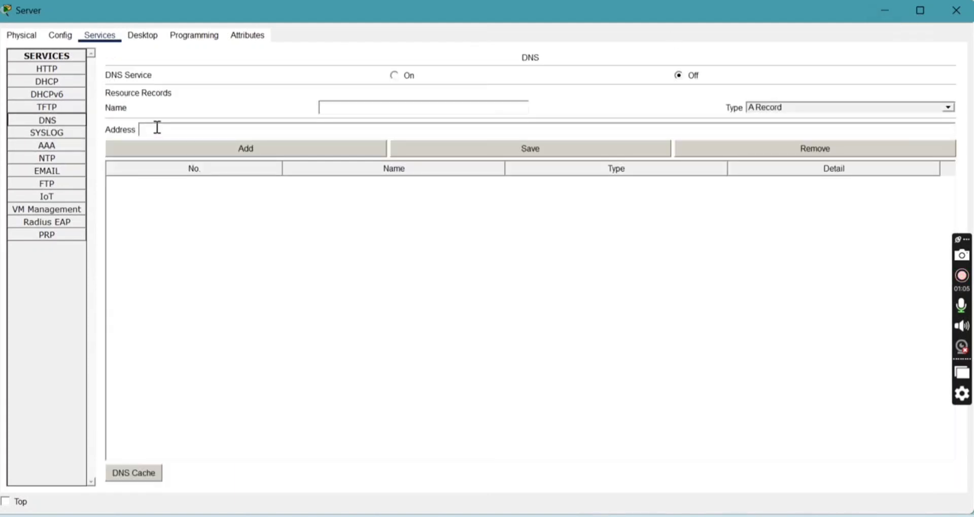
pyautogui.click(341, 109)
pyautogui.write('mae')
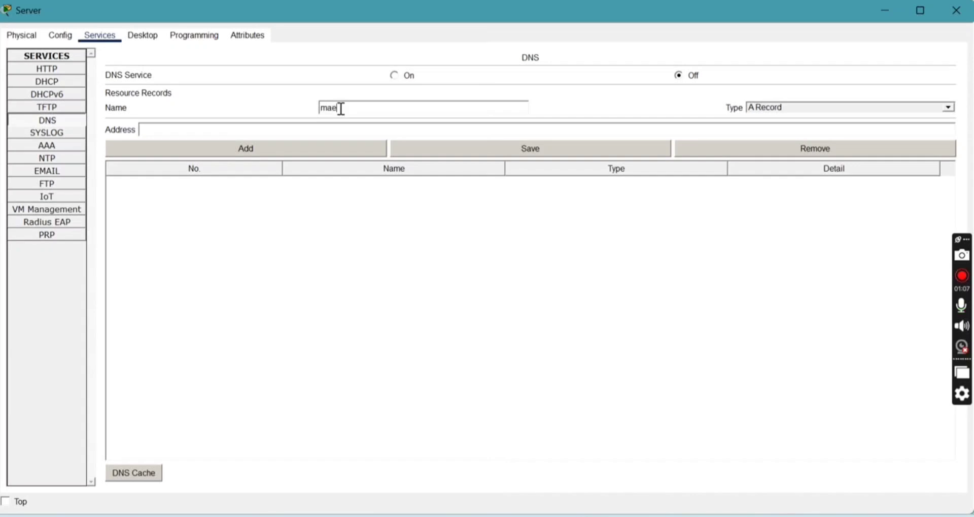
pyautogui.write('.com')
pyautogui.click(394, 76)
# Step: Set the DNS record's address to 192.168.1.2, add it as an A record, and close the server's window
pyautogui.click(363, 106)
pyautogui.click(282, 131)
pyautogui.write('192.168.1.2')
pyautogui.click(268, 151)
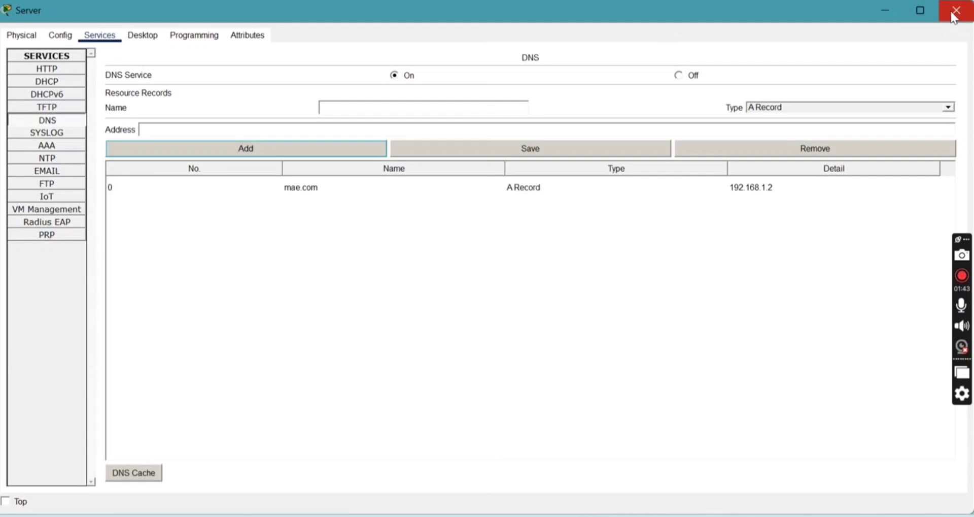
pyautogui.click(127, 187)
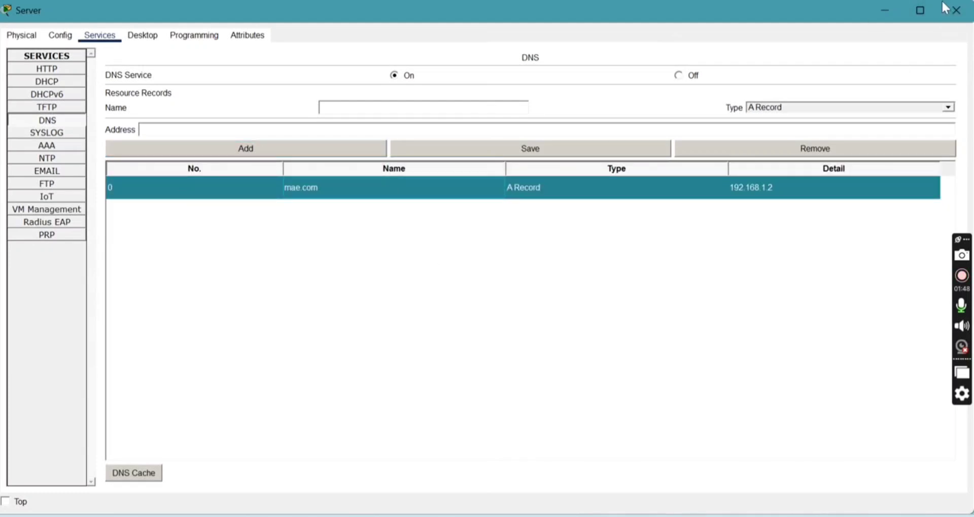
pyautogui.click(956, 10)
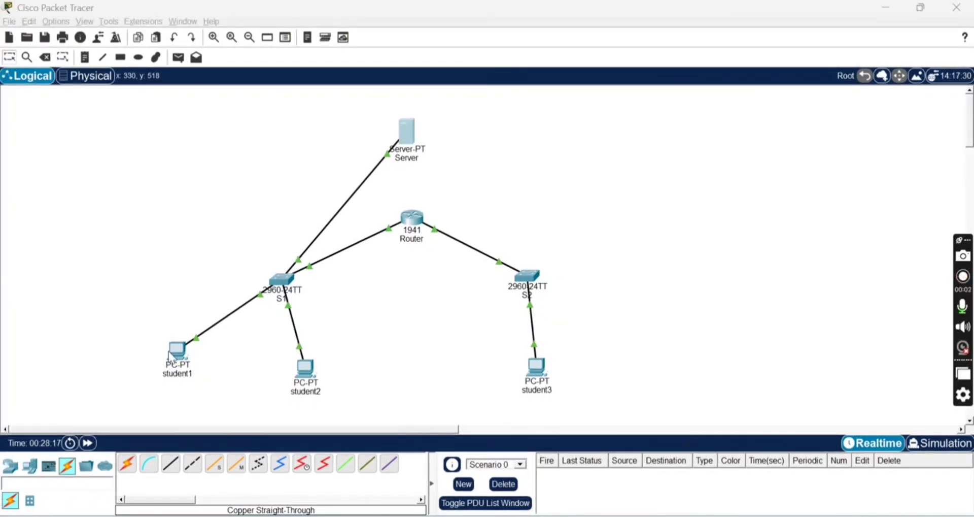
# Step: Ping the router interface 192.168.2.1 from the command prompt of student2 and check the replies
pyautogui.click(306, 370)
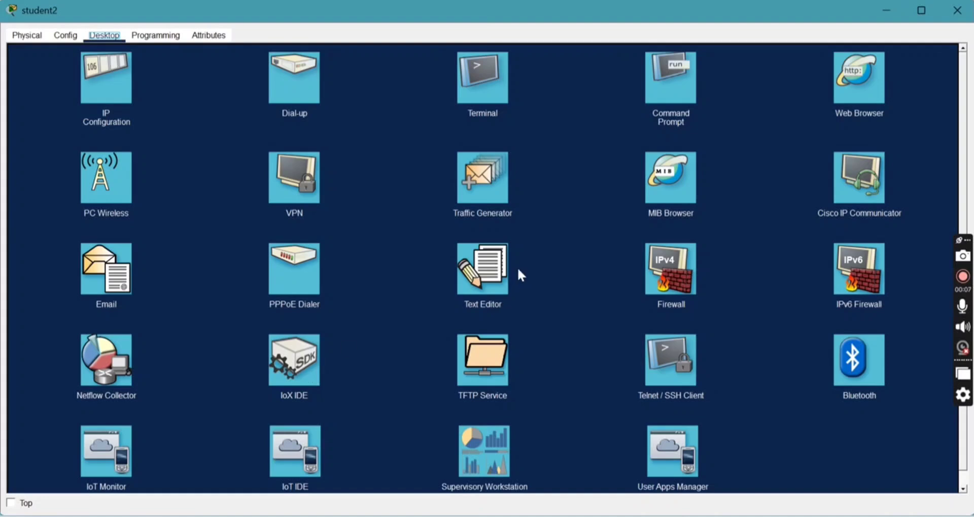
pyautogui.click(677, 78)
pyautogui.write('ping ')
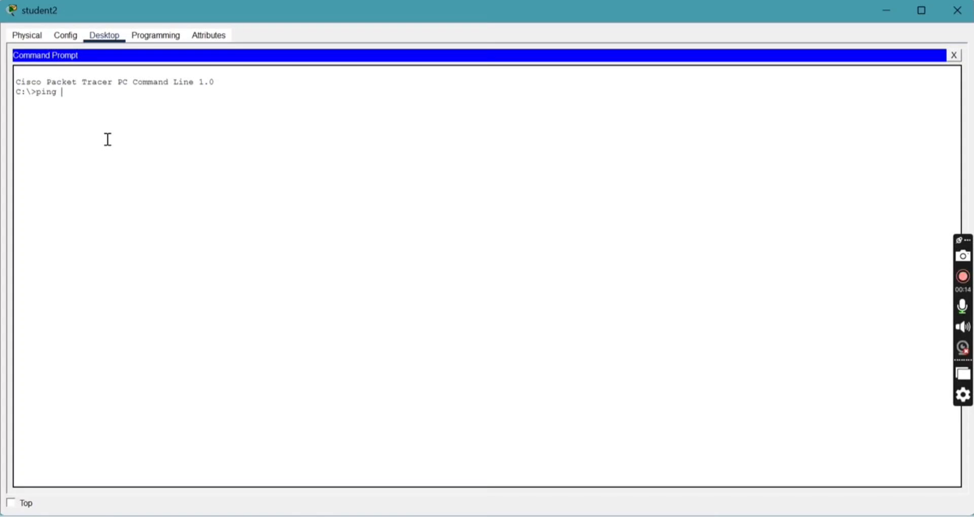
pyautogui.write('192.168.2.1')
pyautogui.press('Return')
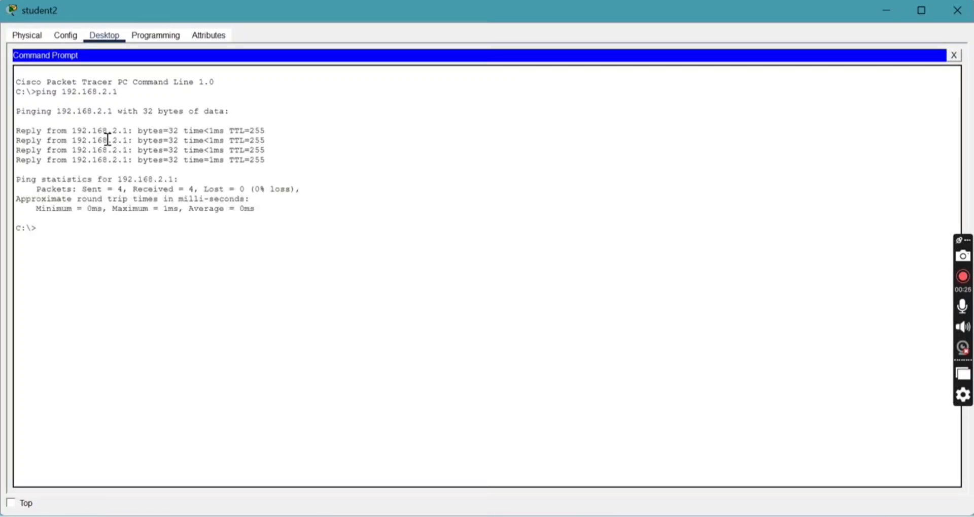
pyautogui.moveTo(17, 131); pyautogui.dragTo(278, 163)
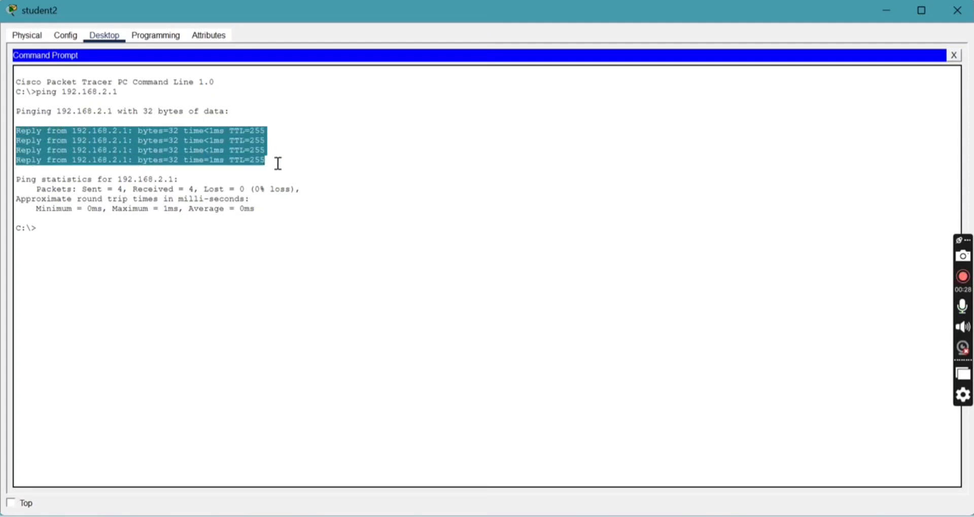
pyautogui.click(282, 162)
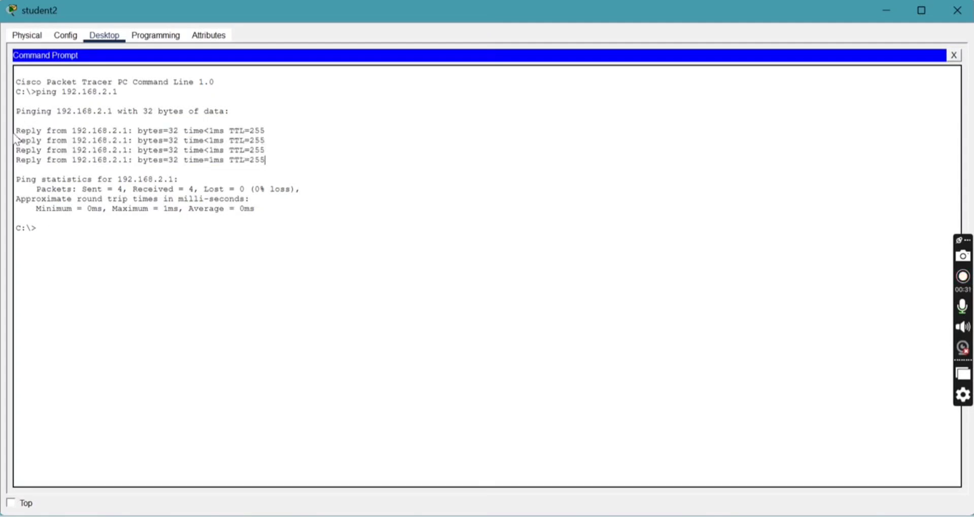
# Step: Ping the router interface 192.168.1.1 from student2
pyautogui.click(50, 238)
pyautogui.write('ping')
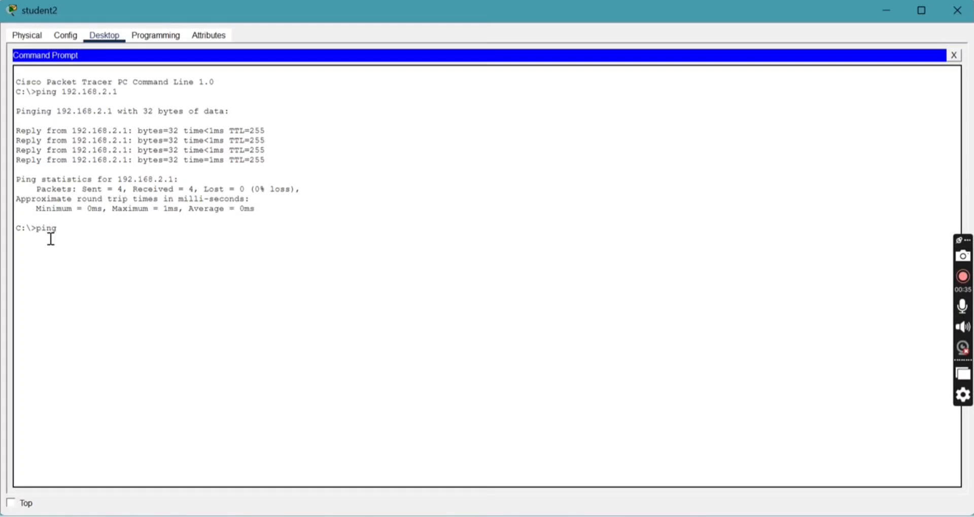
pyautogui.write(' router')
pyautogui.press('BackSpace')
pyautogui.press('BackSpace')
pyautogui.press('BackSpace')
pyautogui.write('192.168.1.1')
pyautogui.press('Return')
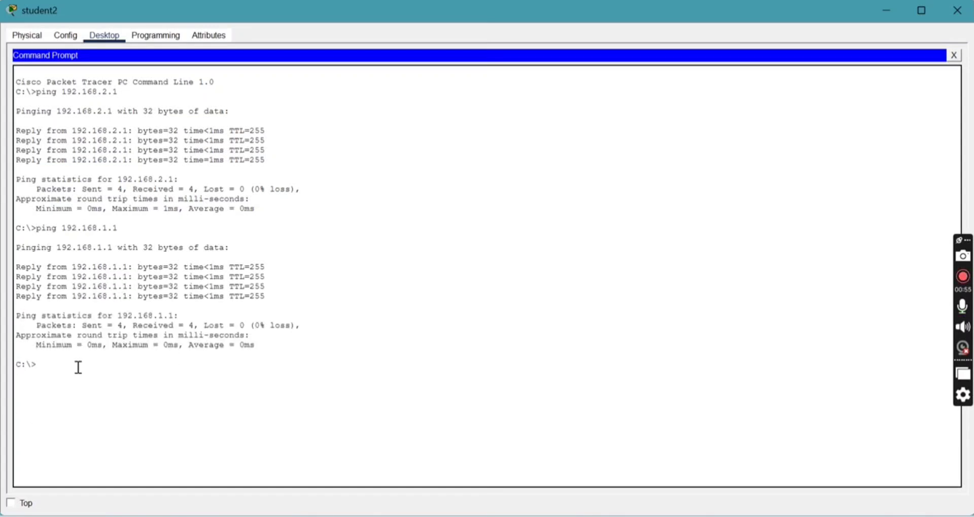
# Step: Ping the server at 192.168.1.2 from student2, review the replies, and close the PC's window
pyautogui.write('ping 192.168.1.2')
pyautogui.press('Return')
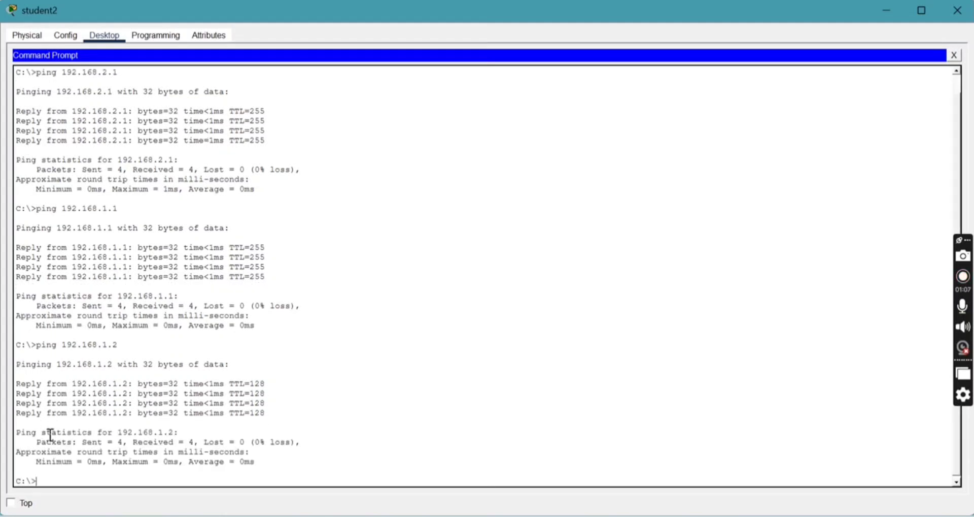
pyautogui.scroll(1, 124, 404)
pyautogui.scroll(-1, 116, 400)
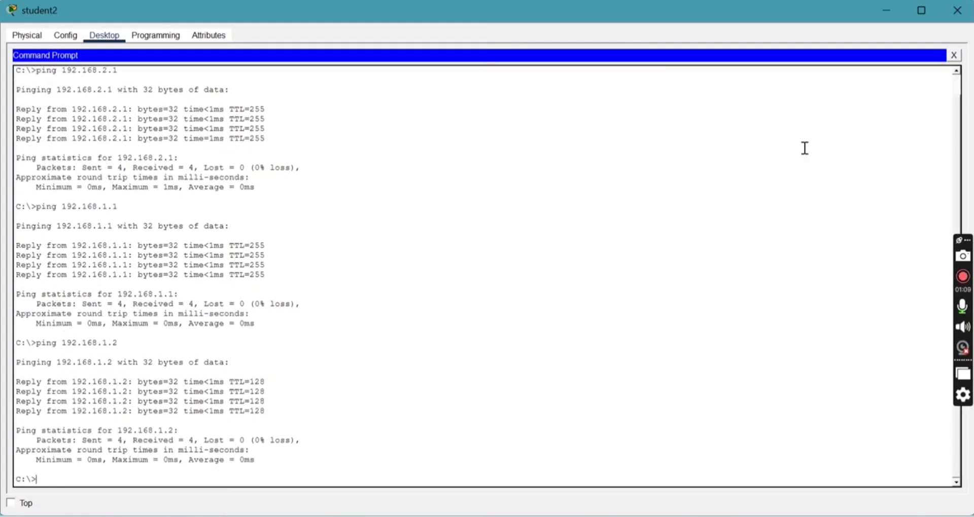
pyautogui.click(957, 10)
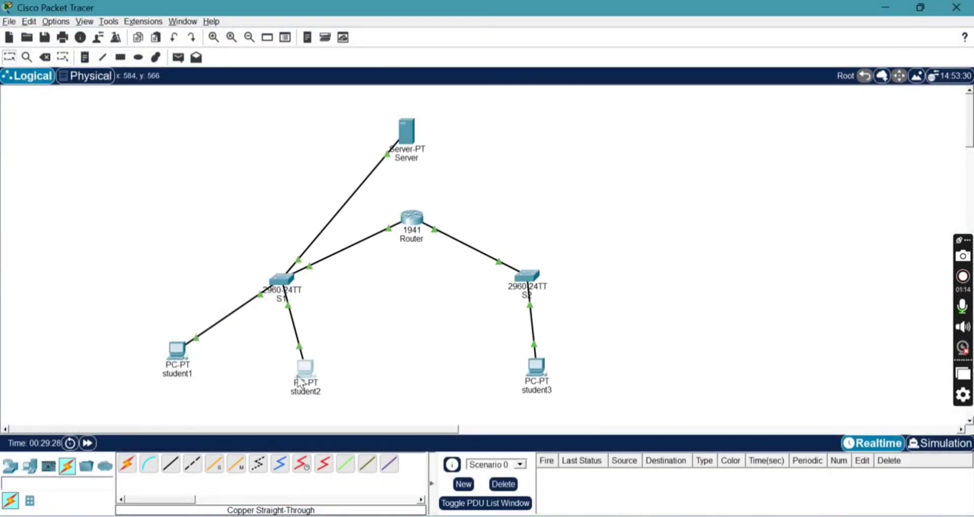
# Step: Open mae.com in the web browser of student1, check the page, and close the PC's window
pyautogui.click(177, 361)
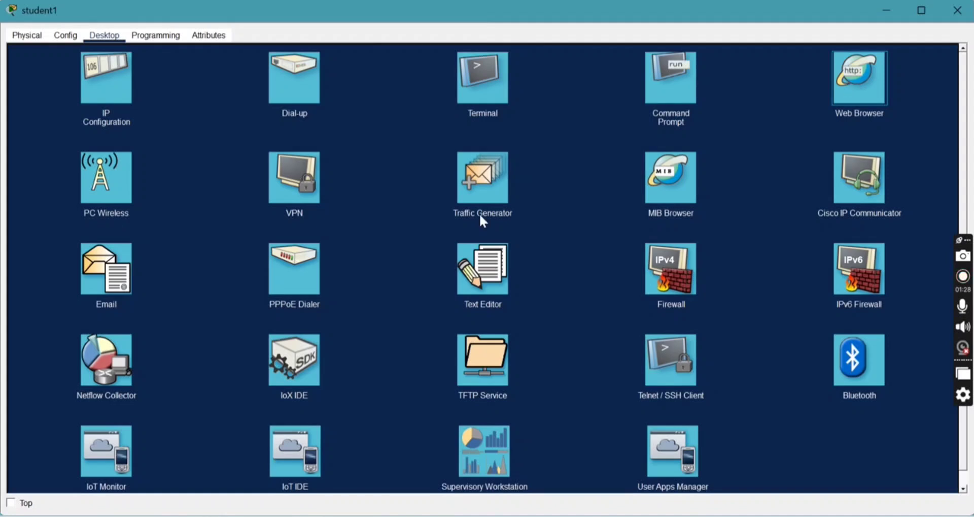
pyautogui.click(870, 72)
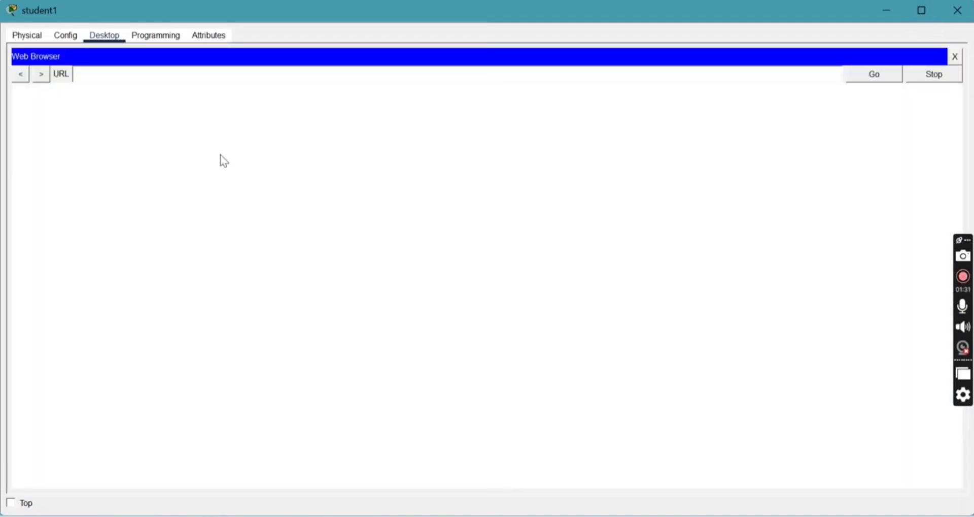
pyautogui.write('mae.com')
pyautogui.press('Return')
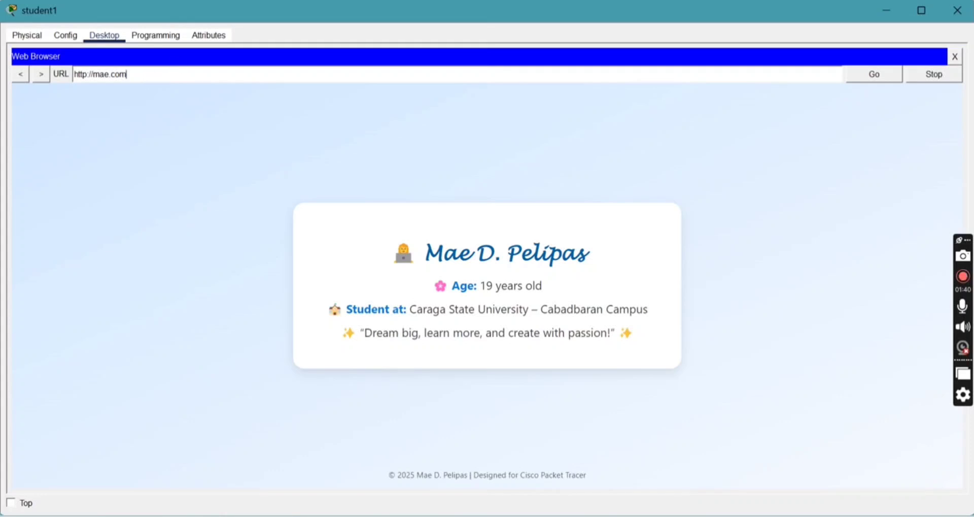
pyautogui.click(949, 11)
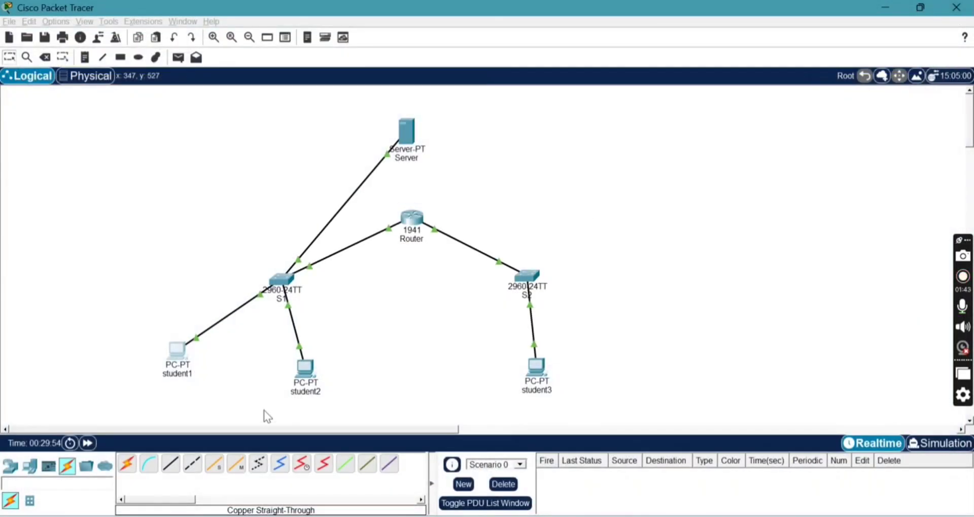
# Step: Load mae.com in student2's web browser to check the page, and close the PC's window
pyautogui.click(306, 366)
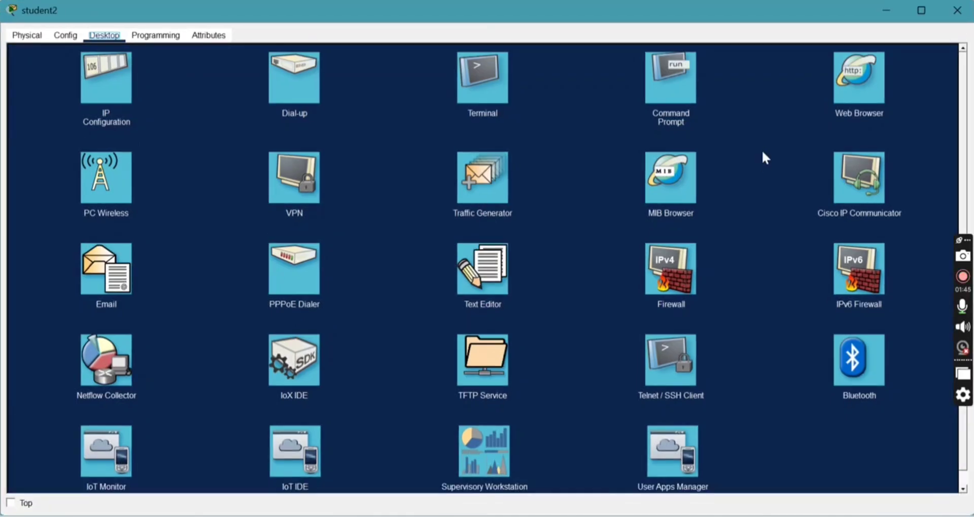
pyautogui.click(843, 82)
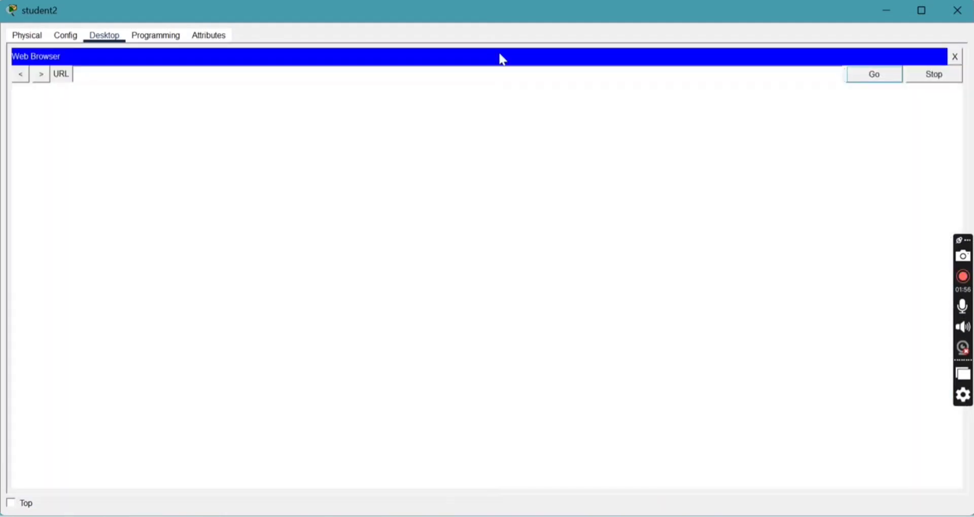
pyautogui.click(82, 73)
pyautogui.write('mae.com')
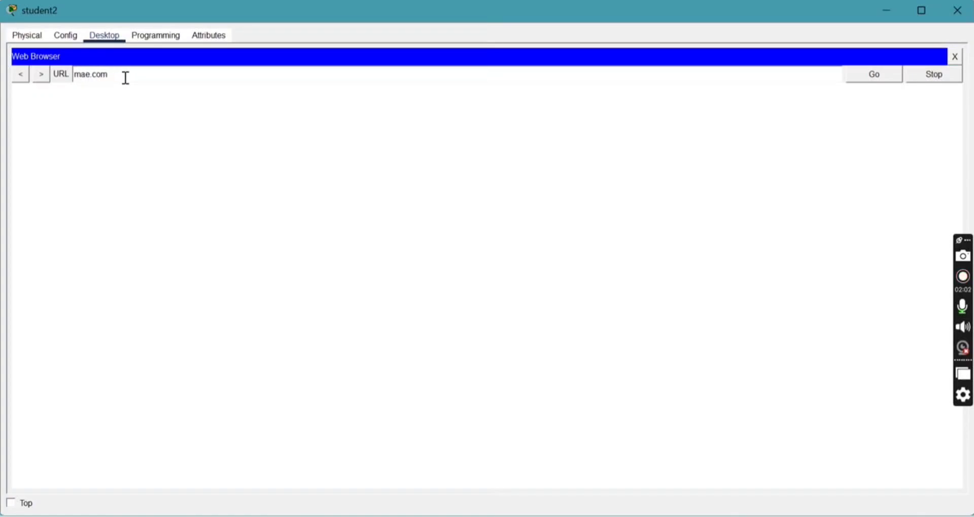
pyautogui.press('Return')
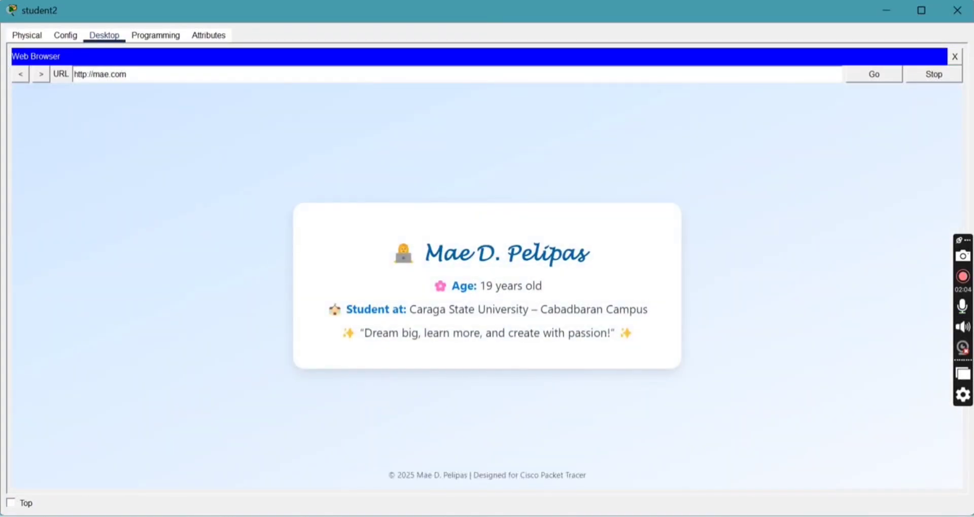
pyautogui.click(959, 10)
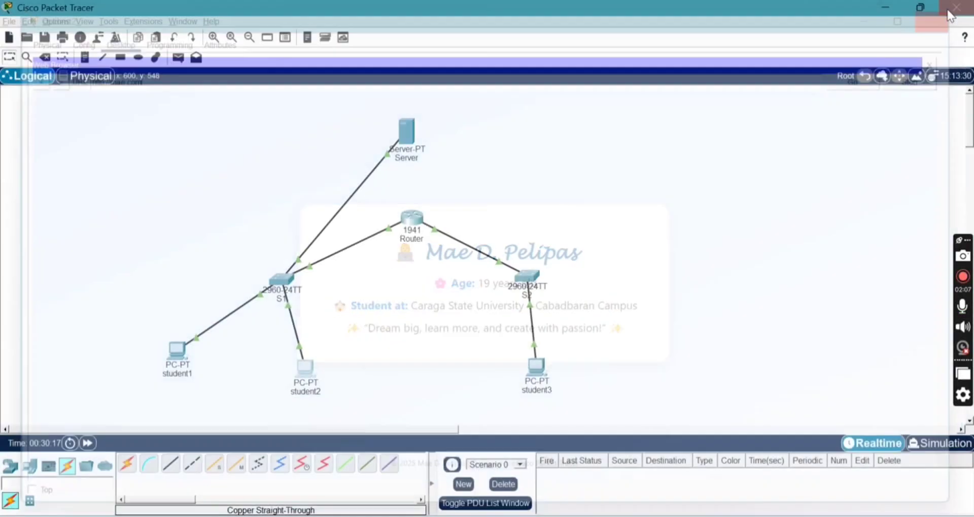
# Step: Try to load mae.com in student3's web browser, stop the request, and close the browser
pyautogui.click(537, 373)
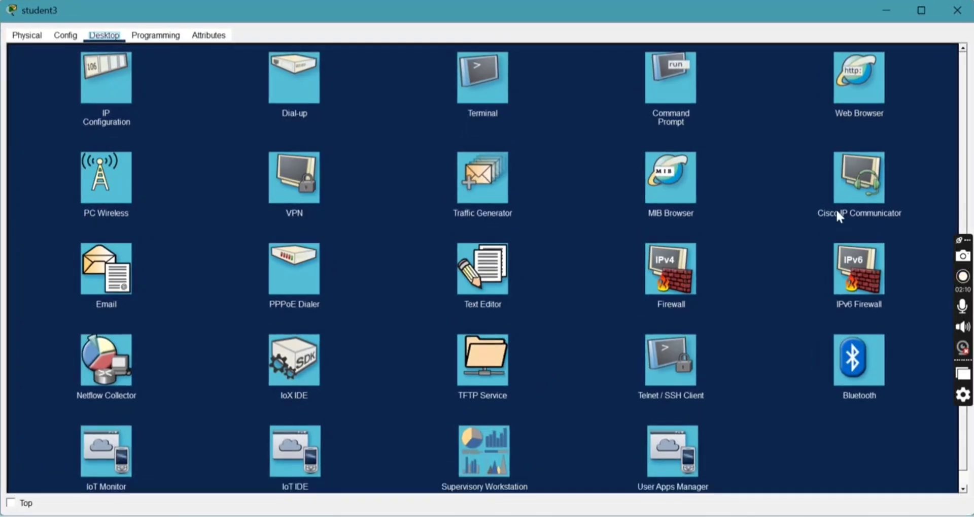
pyautogui.click(857, 78)
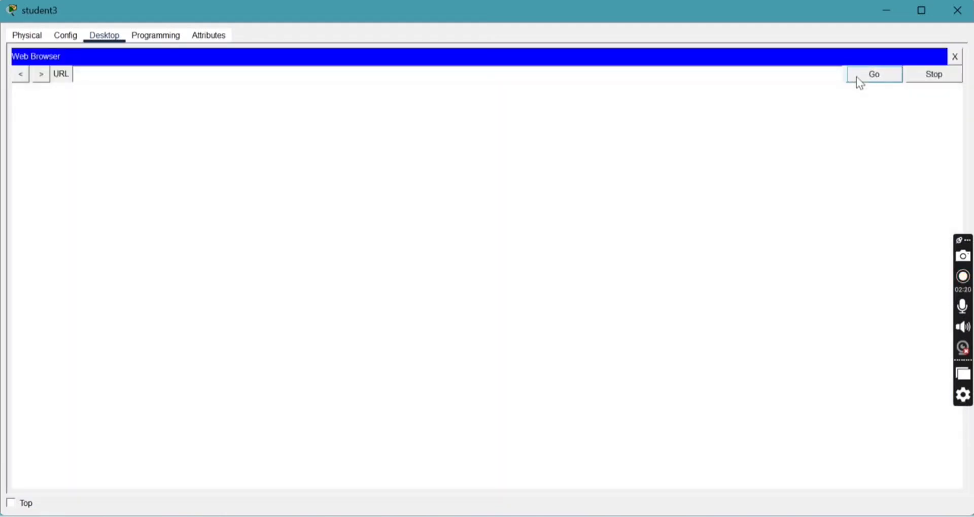
pyautogui.click(141, 76)
pyautogui.write('mae.com')
pyautogui.press('Return')
pyautogui.click(871, 76)
pyautogui.click(882, 74)
pyautogui.click(930, 75)
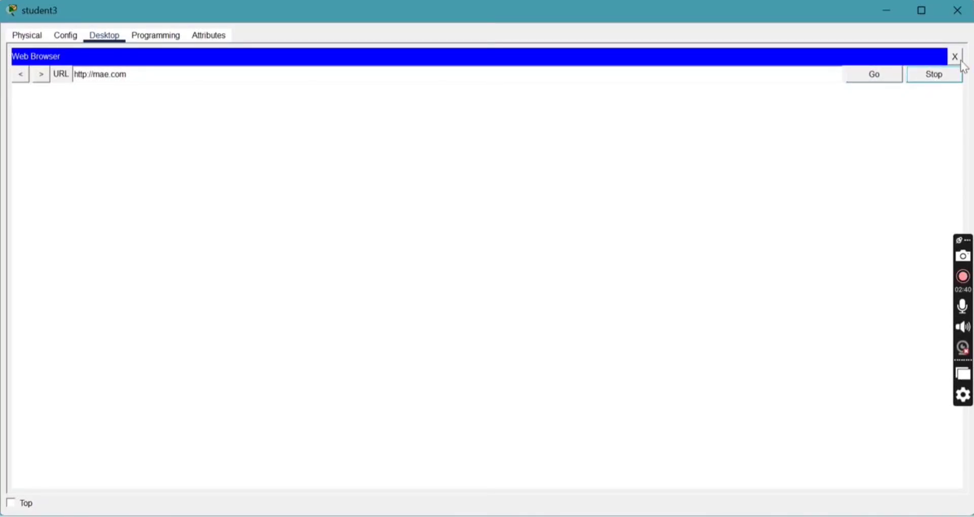
pyautogui.click(955, 57)
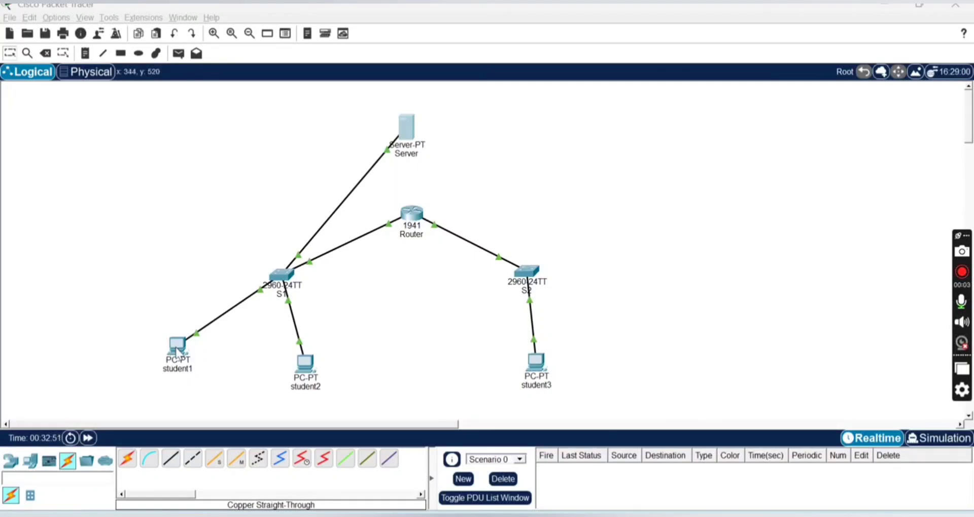
# Step: Set student1's DNS server to 192.168.1.2 in its IP configuration and close the PC's window
pyautogui.click(175, 347)
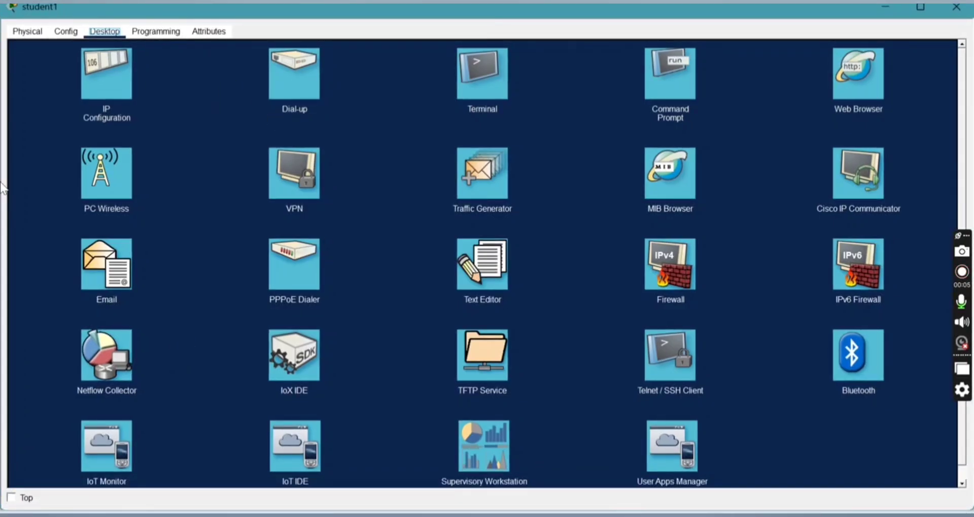
pyautogui.click(100, 65)
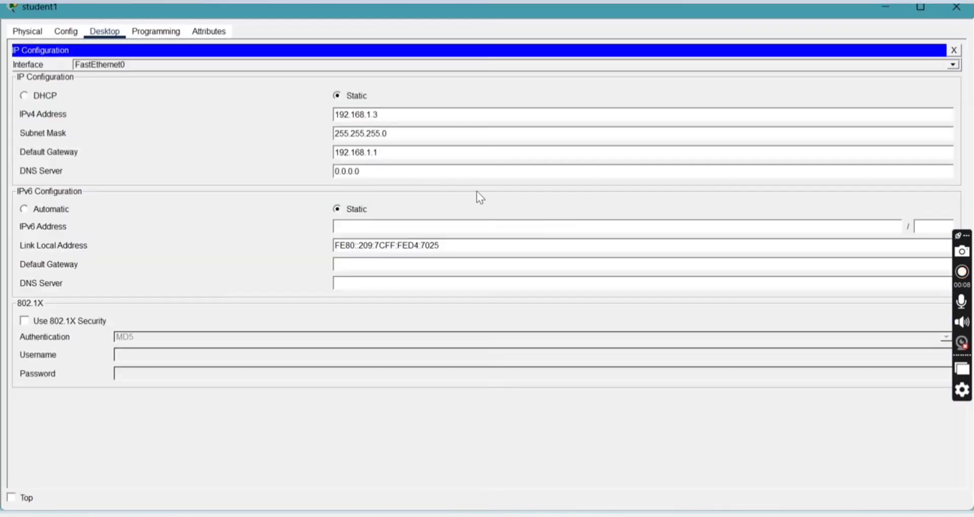
pyautogui.press('BackSpace')
pyautogui.press('BackSpace')
pyautogui.press('BackSpace')
pyautogui.press('BackSpace')
pyautogui.press('BackSpace')
pyautogui.press('BackSpace')
pyautogui.press('BackSpace')
pyautogui.write('192.168.1.2')
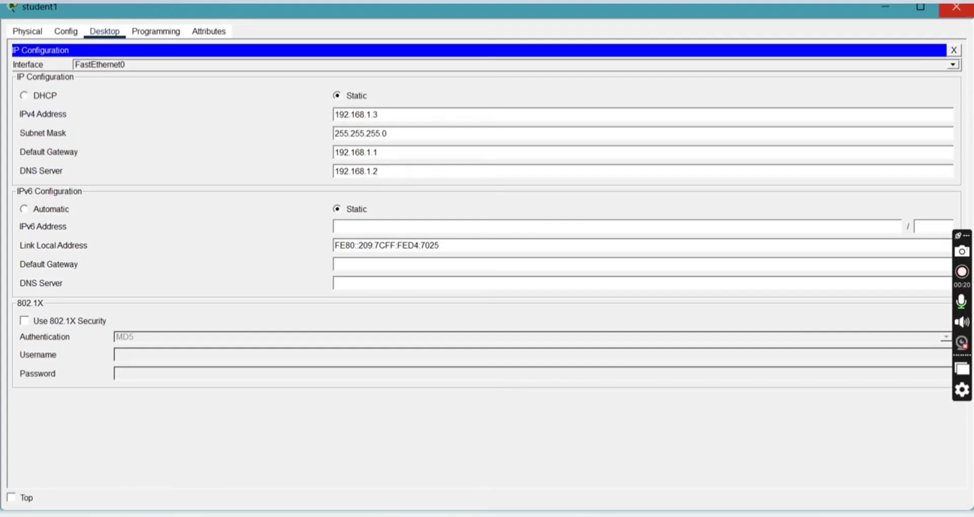
pyautogui.click(956, 7)
# Step: Set the DNS server of student2 to 192.168.1.2 in its IP configuration and close the PC's window
pyautogui.doubleClick(303, 361)
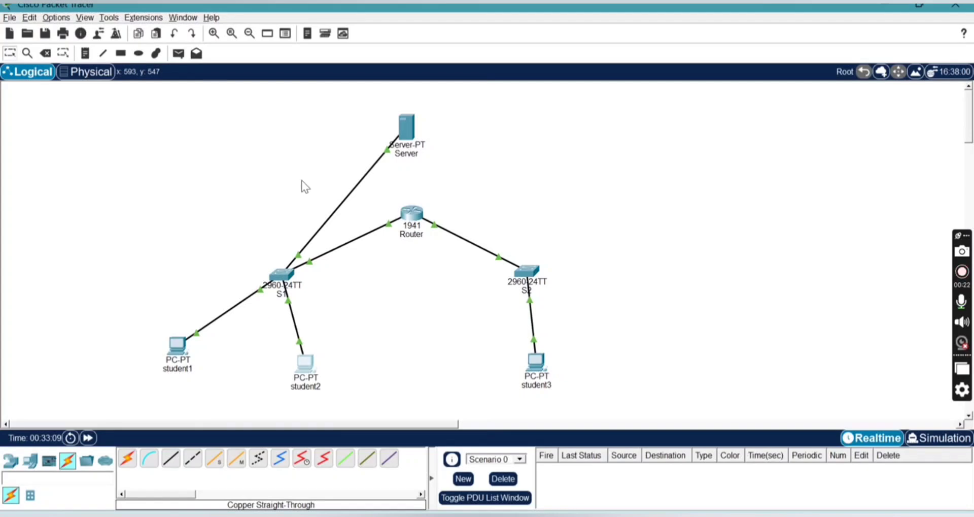
pyautogui.click(80, 66)
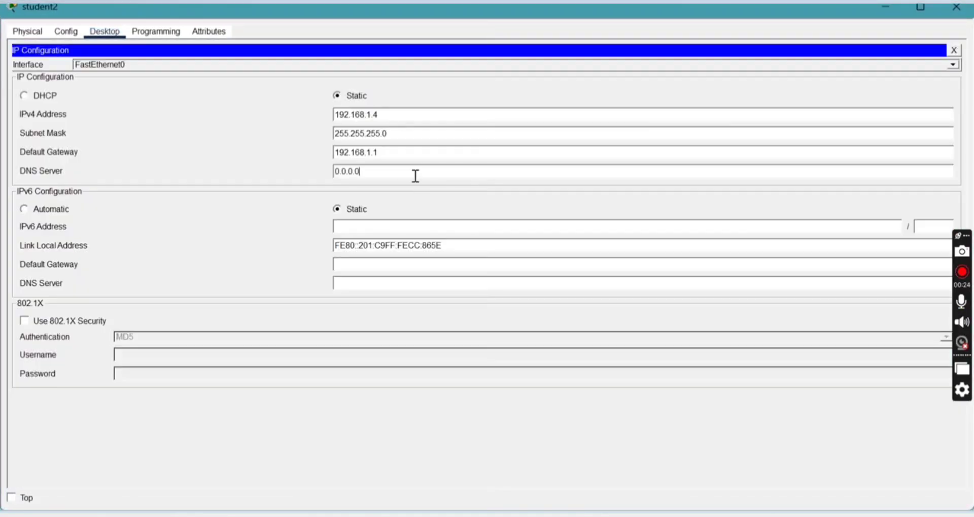
pyautogui.doubleClick(415, 175)
pyautogui.write('192.168.1.2')
pyautogui.click(956, 7)
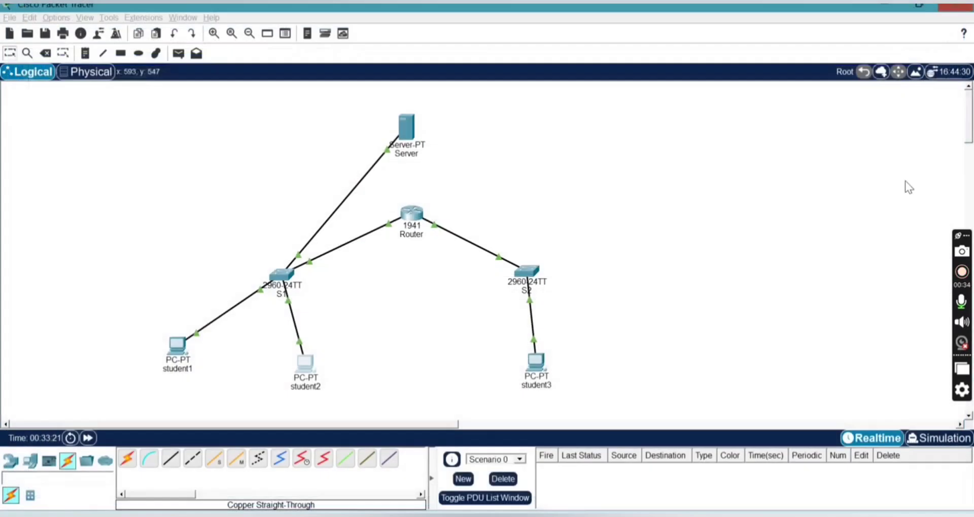
# Step: Replace student3's DNS server address with 192.168.1.2 in its IP configuration and close the PC's window
pyautogui.click(535, 361)
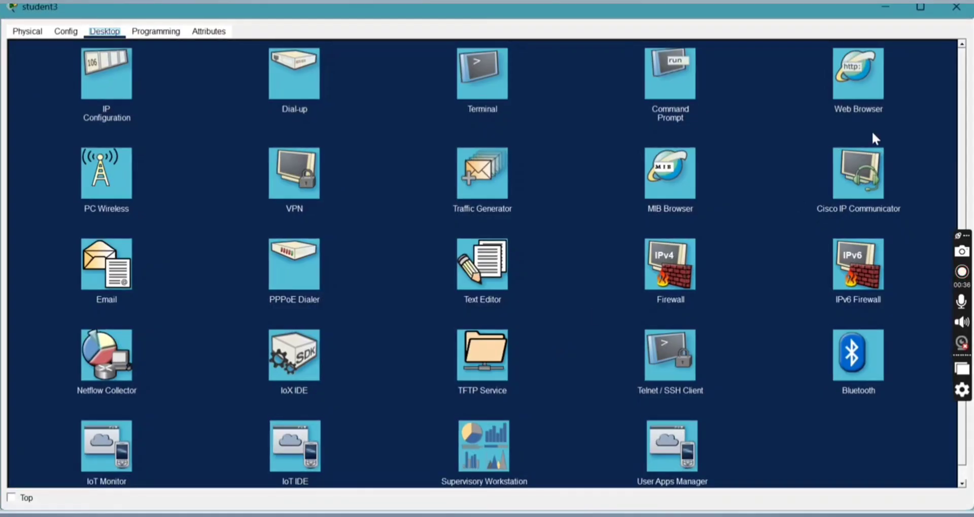
pyautogui.click(106, 73)
pyautogui.tripleClick(456, 168)
pyautogui.press('BackSpace')
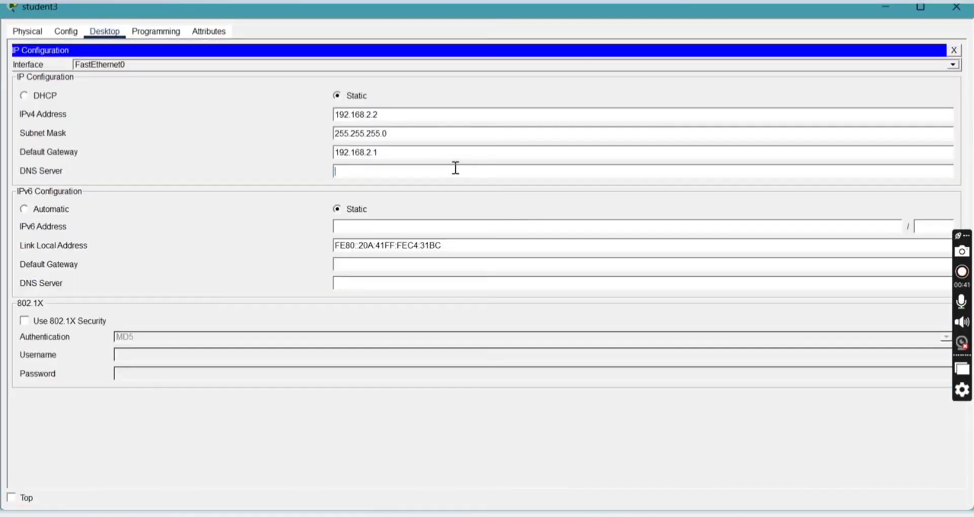
pyautogui.write('192.168.1.2')
pyautogui.click(957, 7)
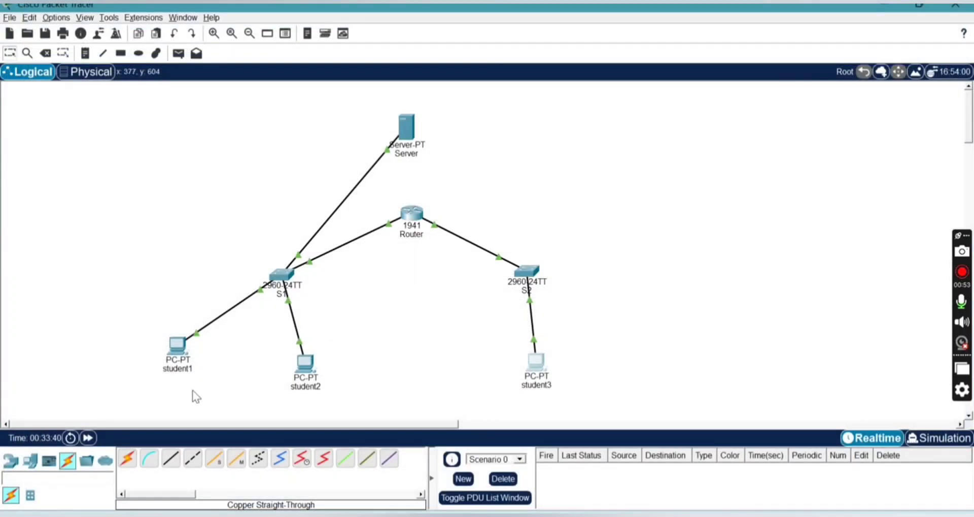
# Step: Retest browsing from student1 by loading mae.com in its web browser, and close the PC's window
pyautogui.moveTo(175, 342)
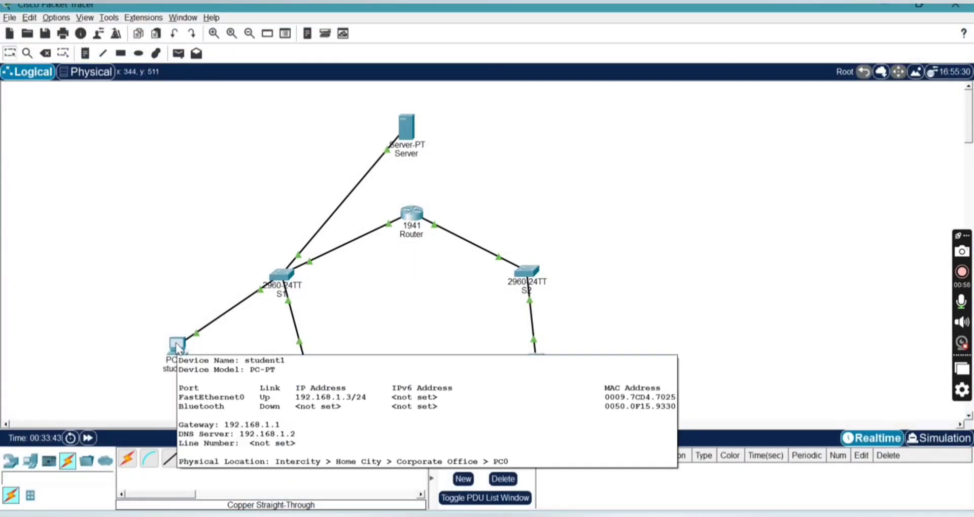
pyautogui.click(174, 347)
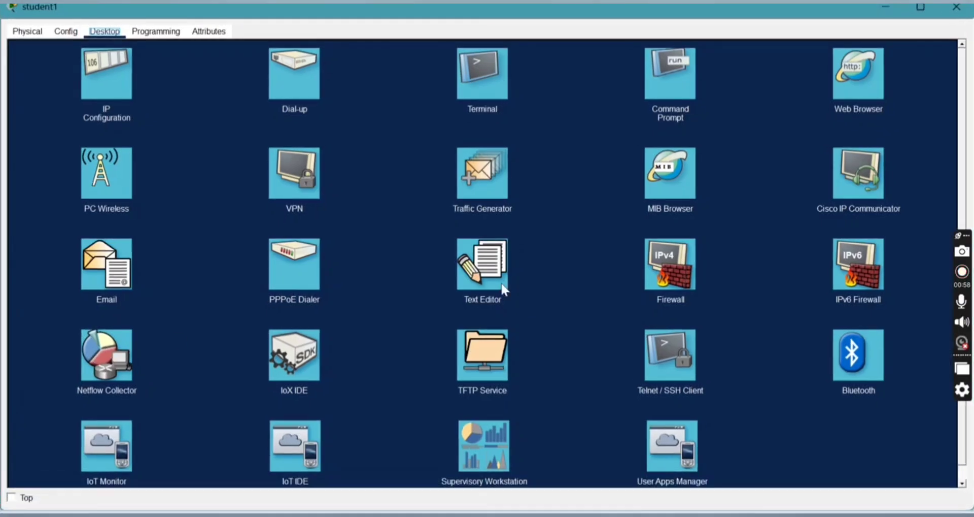
pyautogui.click(857, 71)
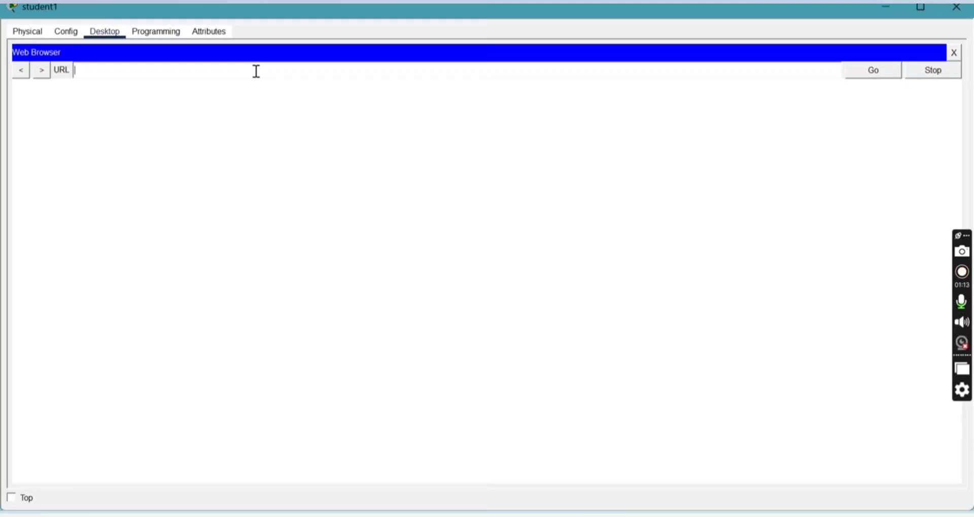
pyautogui.write('mae.com')
pyautogui.press('Return')
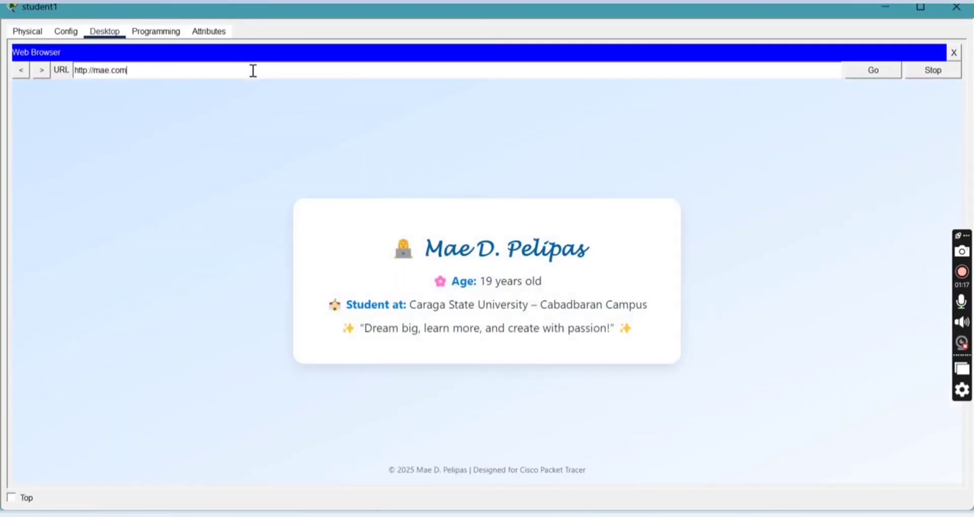
pyautogui.click(957, 8)
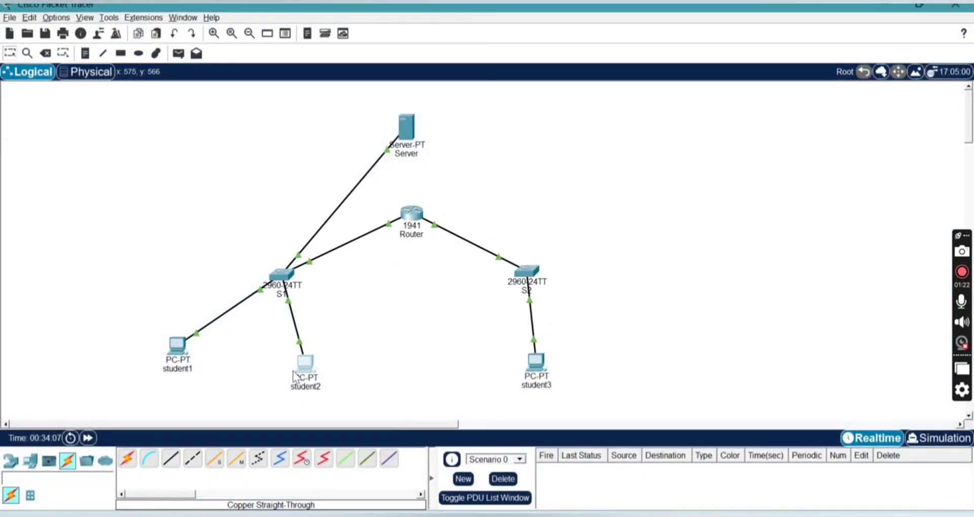
# Step: Retest browsing to mae.com from student2's web browser and close the PC's window
pyautogui.click(294, 373)
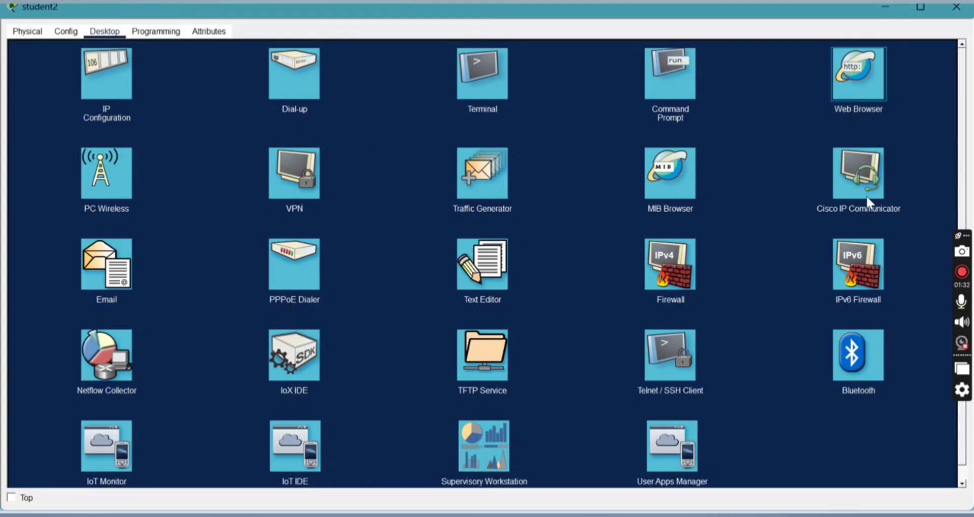
pyautogui.click(867, 77)
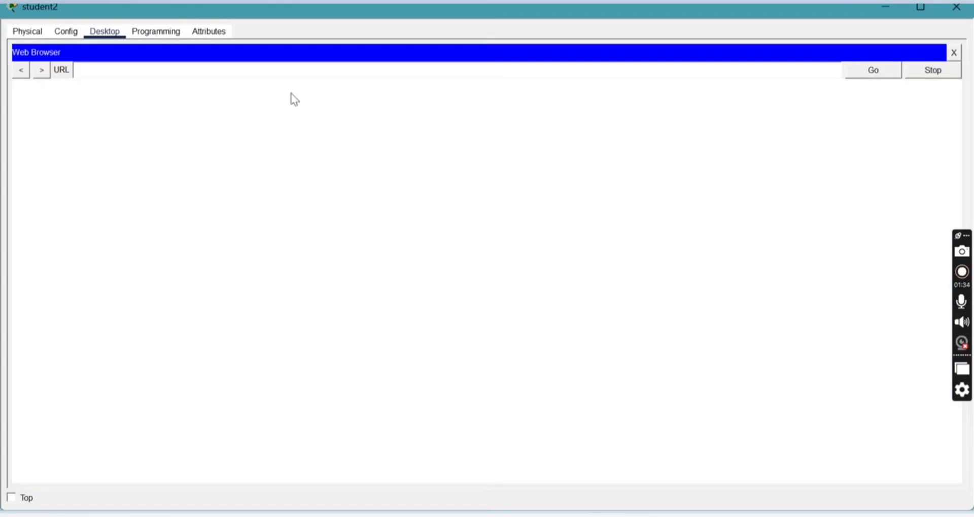
pyautogui.click(127, 68)
pyautogui.write('mae.com')
pyautogui.press('Return')
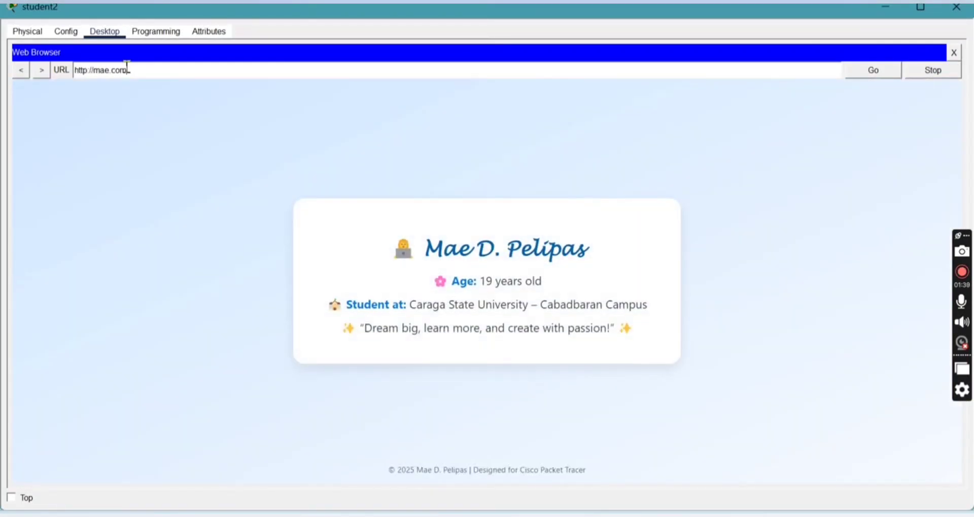
pyautogui.click(947, 7)
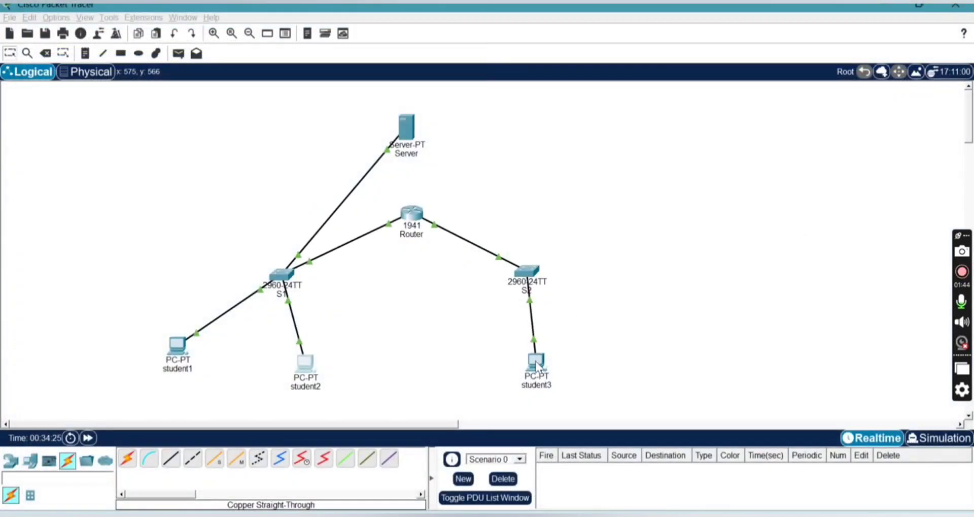
# Step: Load mae.com again in student3's web browser, check the page, and close the PC's window
pyautogui.click(534, 364)
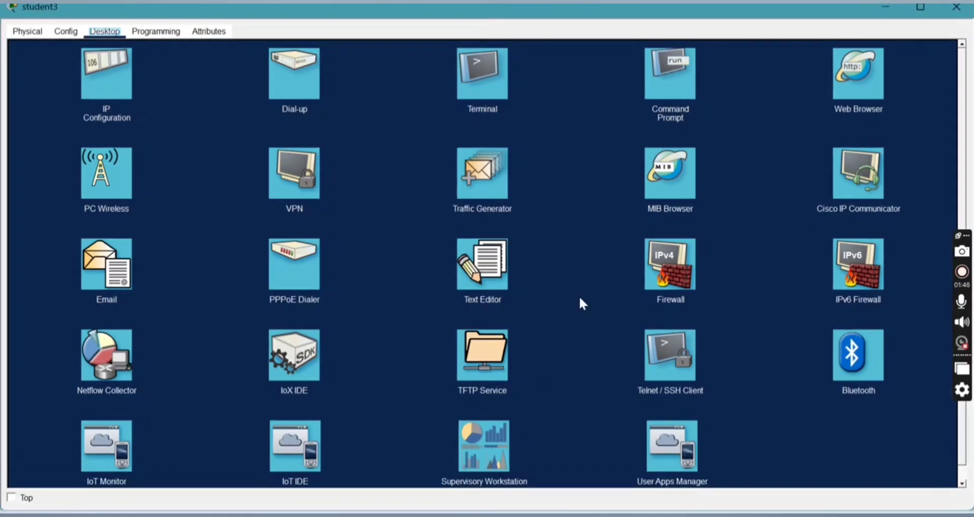
pyautogui.click(867, 93)
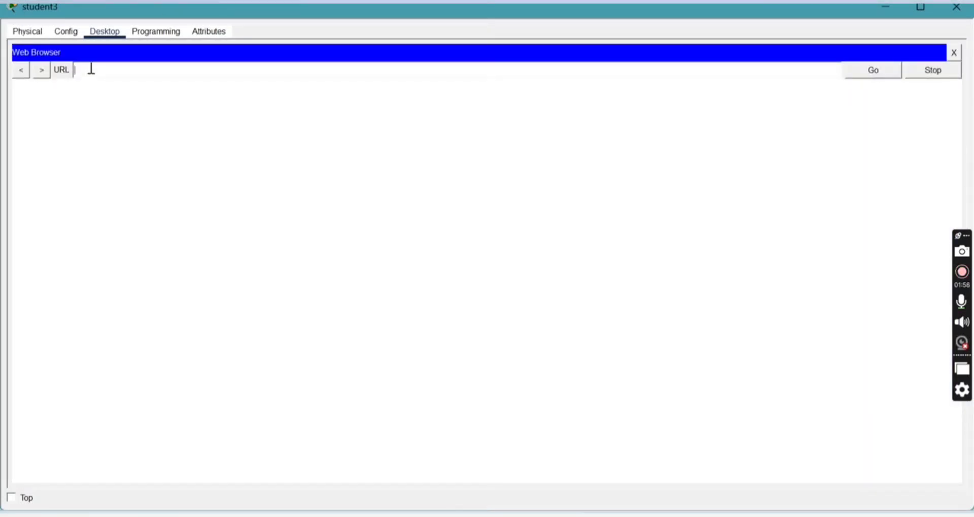
pyautogui.write('mae.com')
pyautogui.press('Return')
pyautogui.click(884, 69)
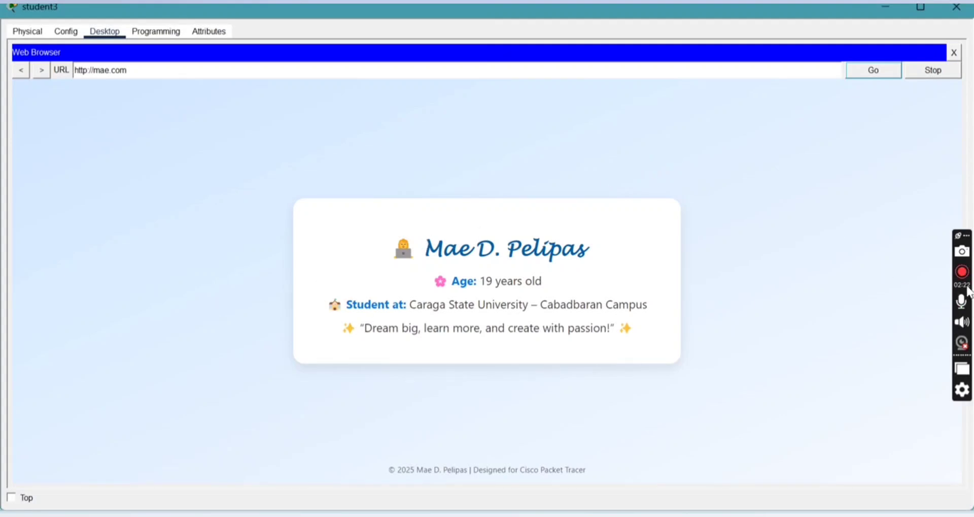
pyautogui.click(957, 8)
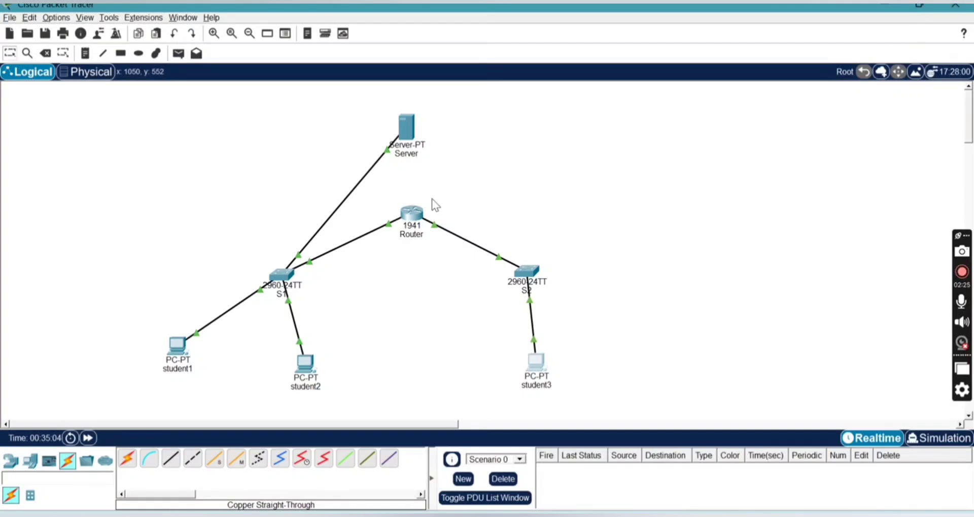